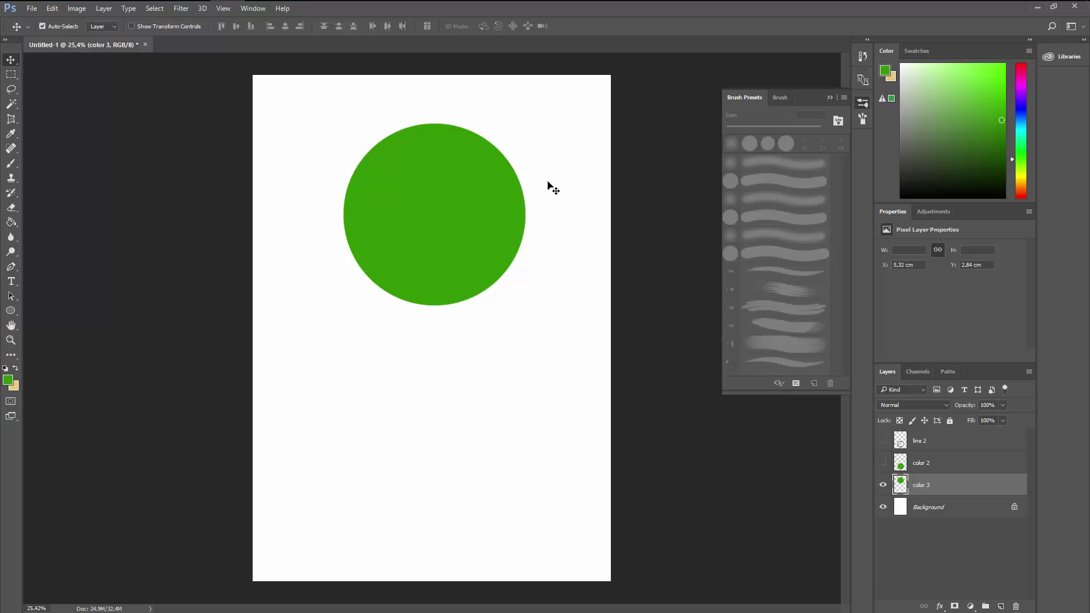
Switch to the Brush tool, with the flat green circle on the color 3 layer
click(12, 165)
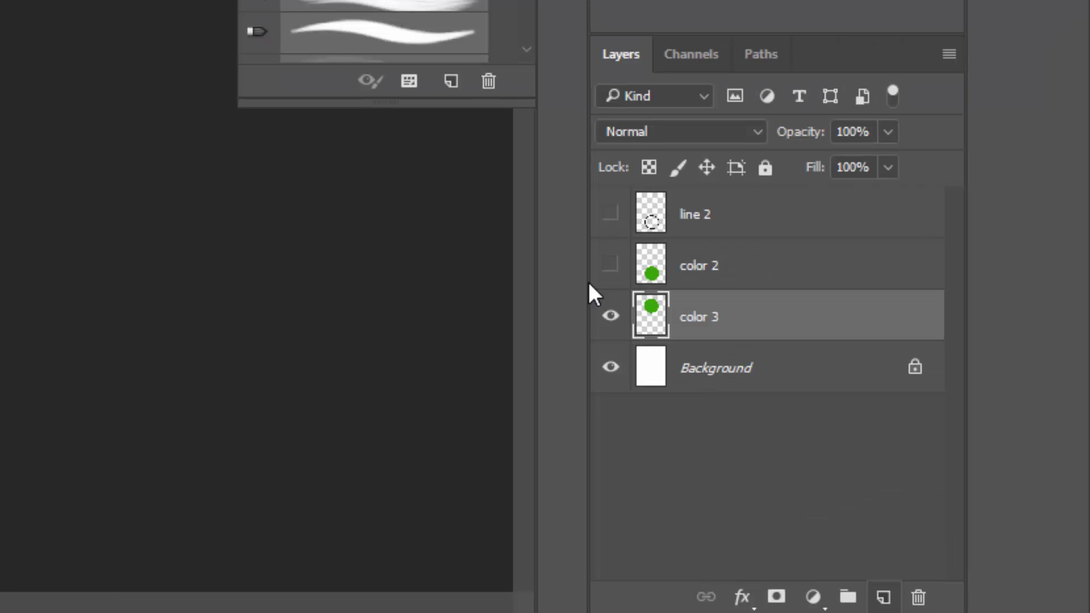
Create an empty Layer 1 above color 3 and clip it to the green circle
click(883, 597)
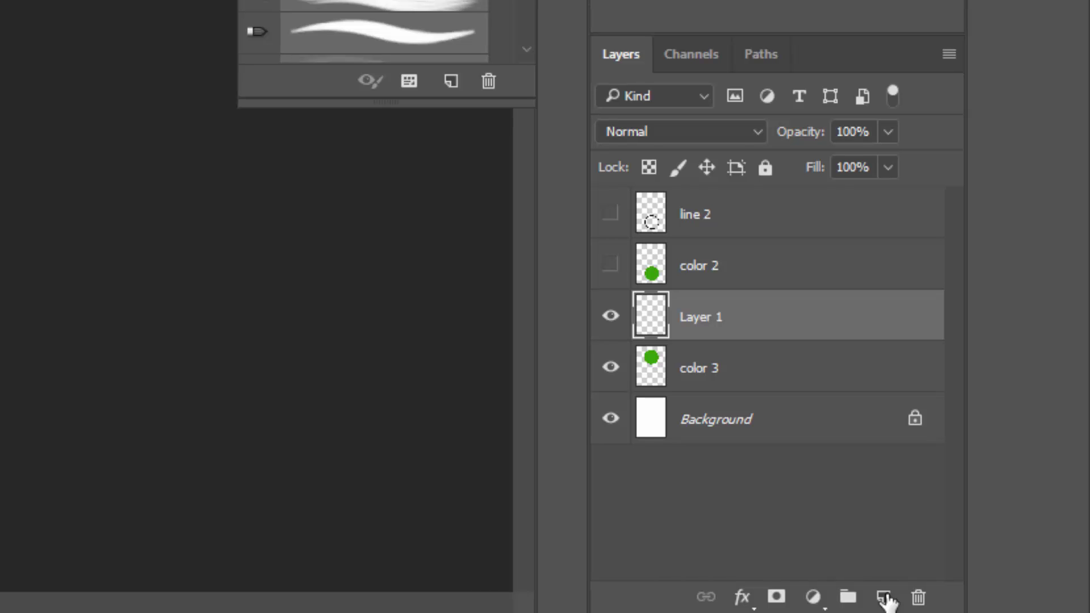
key(alt)
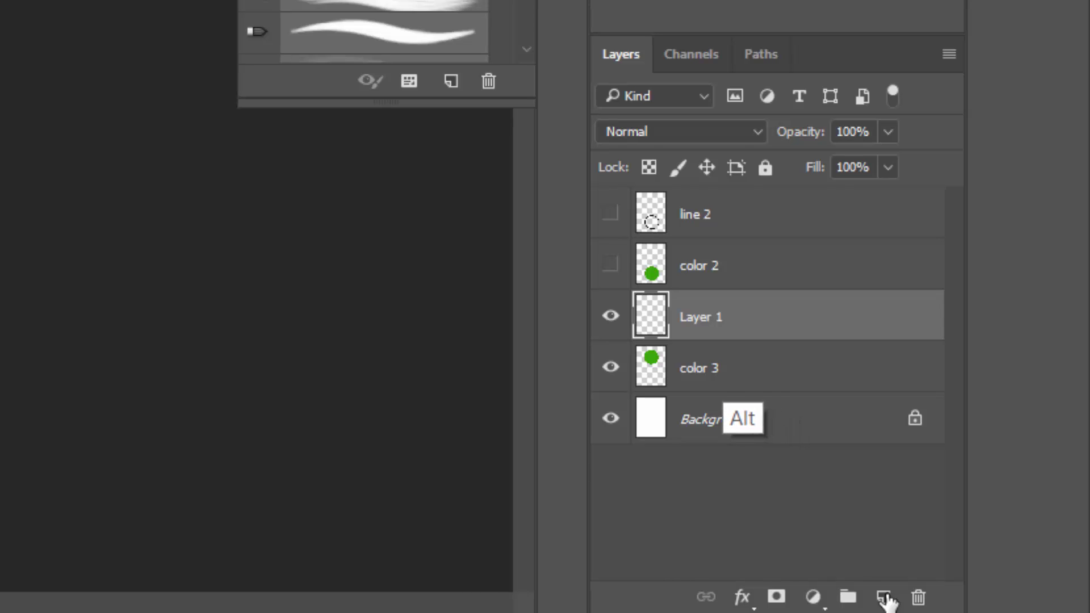
alt+click(738, 338)
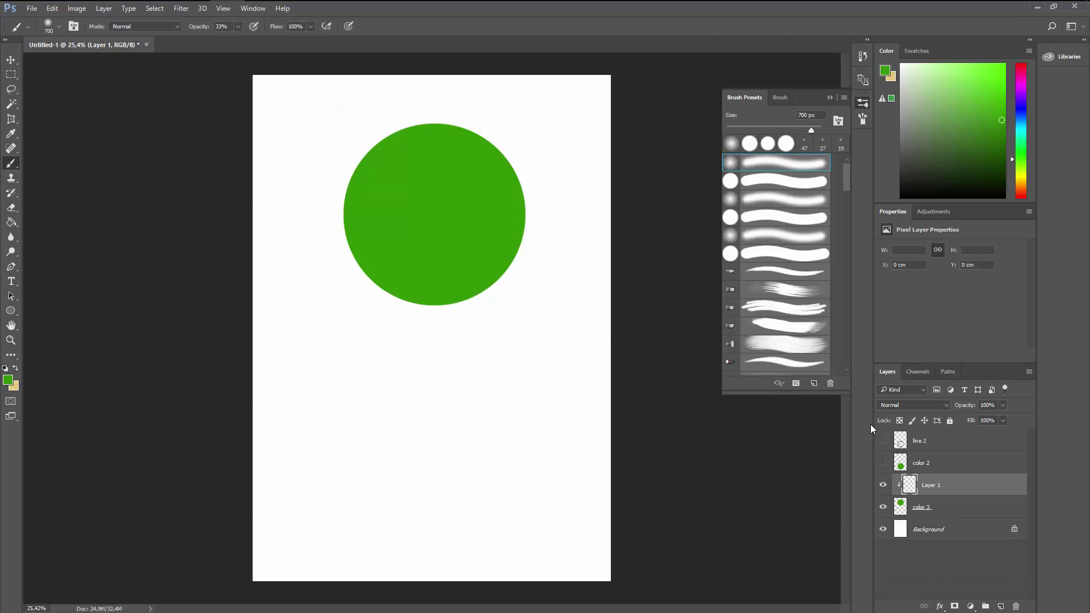
Rename Layer 1 to 'clipping mask' and set the 700 px brush's opacity to 26%
double_click(933, 485)
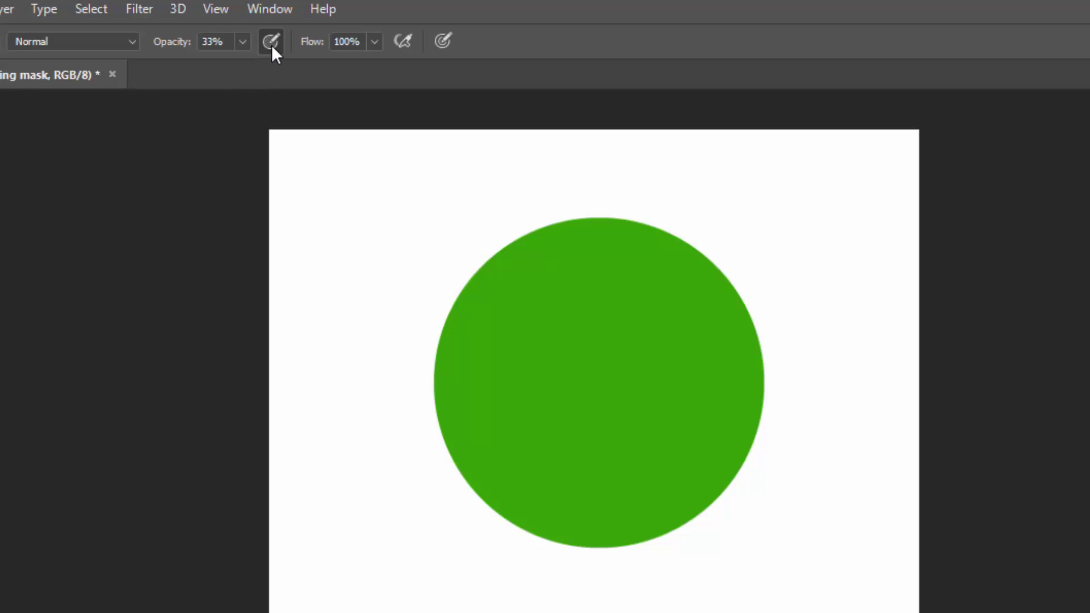
click(243, 42)
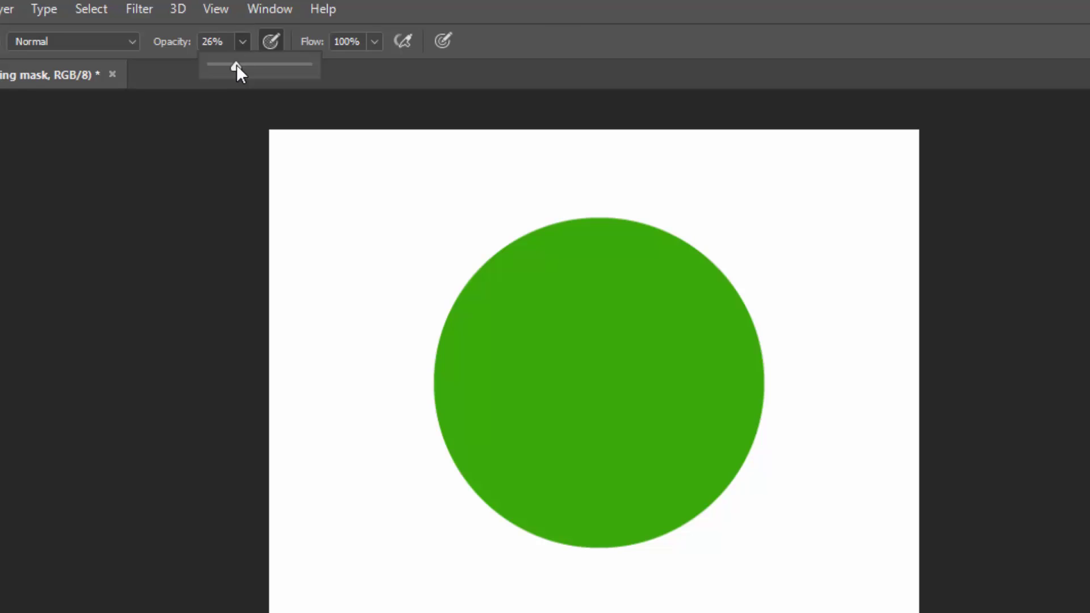
click(545, 27)
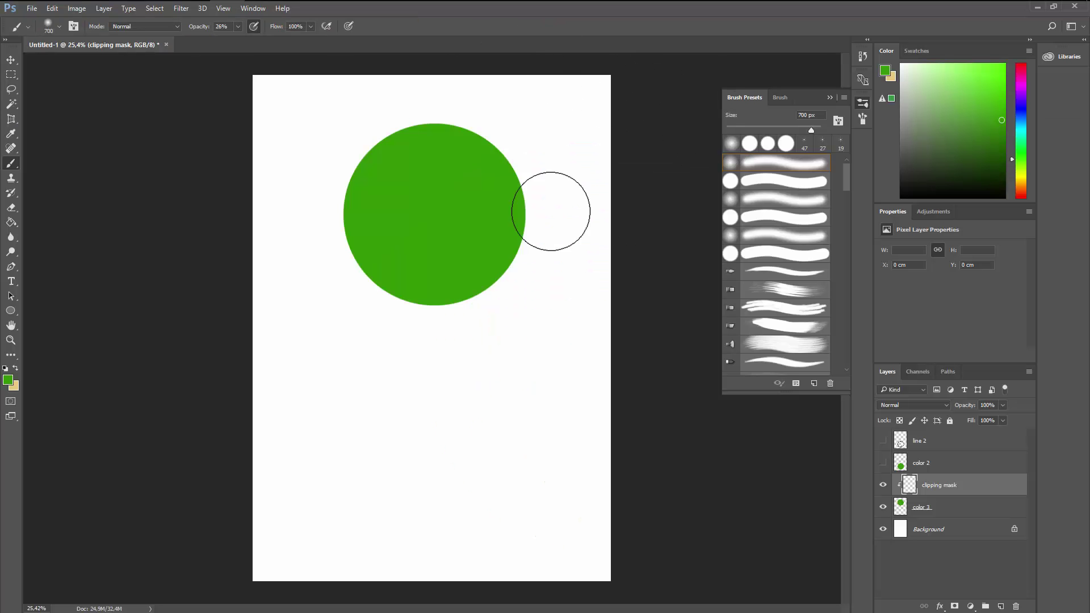
Sample the circle's green and airbrush darker shading over its lower right
key(alt)
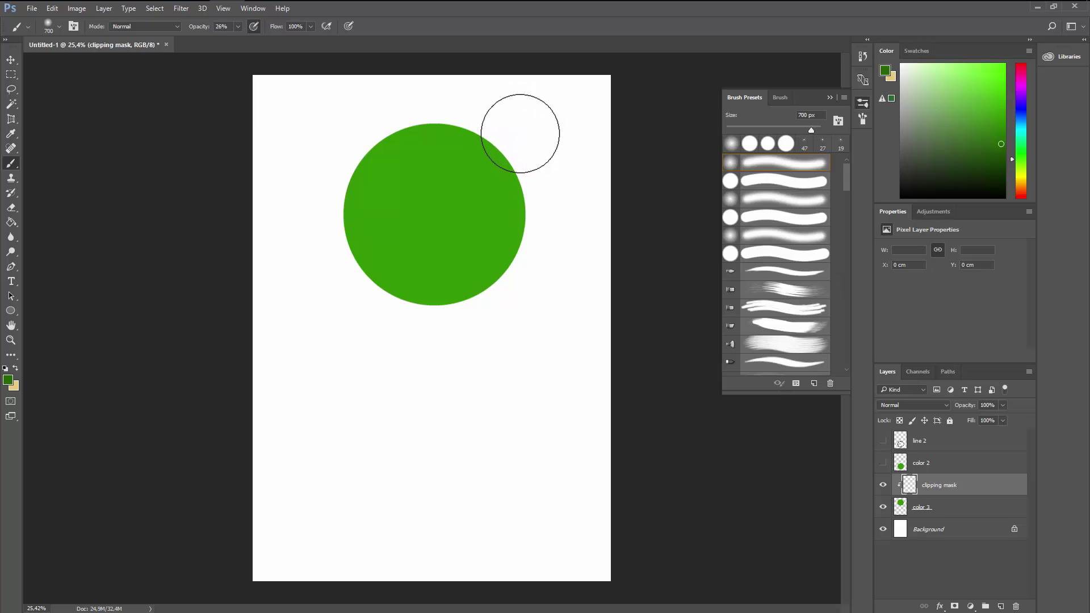
mouse_move(525, 143)
mouse_down()
mouse_move(530, 207)
mouse_move(485, 297)
mouse_move(293, 364)
mouse_move(400, 313)
mouse_move(527, 164)
mouse_move(515, 142)
mouse_move(504, 257)
mouse_move(366, 323)
mouse_move(422, 290)
mouse_move(544, 145)
mouse_move(520, 132)
mouse_move(528, 195)
mouse_move(409, 309)
mouse_move(358, 291)
mouse_move(369, 296)
mouse_move(506, 184)
mouse_move(502, 113)
mouse_move(487, 268)
mouse_move(382, 321)
mouse_move(528, 206)
mouse_move(527, 117)
mouse_move(552, 182)
mouse_move(440, 335)
mouse_move(372, 346)
mouse_move(371, 330)
mouse_move(338, 299)
mouse_move(524, 219)
mouse_move(483, 132)
mouse_move(465, 296)
mouse_move(336, 337)
mouse_move(334, 315)
mouse_move(488, 273)
mouse_move(509, 121)
mouse_move(520, 173)
mouse_move(370, 319)
mouse_move(311, 313)
mouse_move(343, 314)
mouse_move(442, 279)
mouse_move(519, 121)
mouse_move(500, 124)
mouse_move(510, 232)
mouse_move(331, 296)
mouse_move(382, 296)
mouse_move(509, 238)
mouse_move(491, 120)
mouse_move(437, 95)
mouse_move(491, 134)
mouse_move(509, 258)
mouse_move(463, 131)
mouse_move(501, 193)
mouse_move(445, 318)
mouse_move(532, 151)
mouse_move(389, 365)
mouse_move(370, 299)
mouse_move(436, 311)
mouse_move(556, 213)
mouse_move(534, 174)
mouse_move(528, 279)
mouse_move(379, 328)
mouse_move(377, 301)
mouse_move(458, 253)
mouse_move(487, 118)
mouse_move(672, 130)
mouse_up()
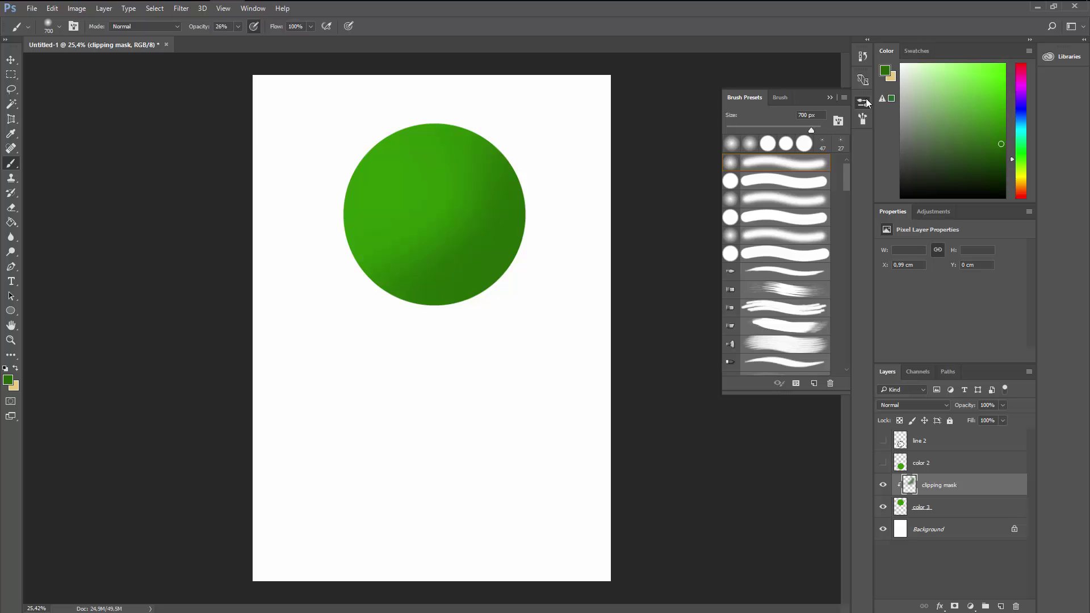
Paint faint dark green shading beneath the circle
click(1001, 159)
scroll(469, 188, up, 5)
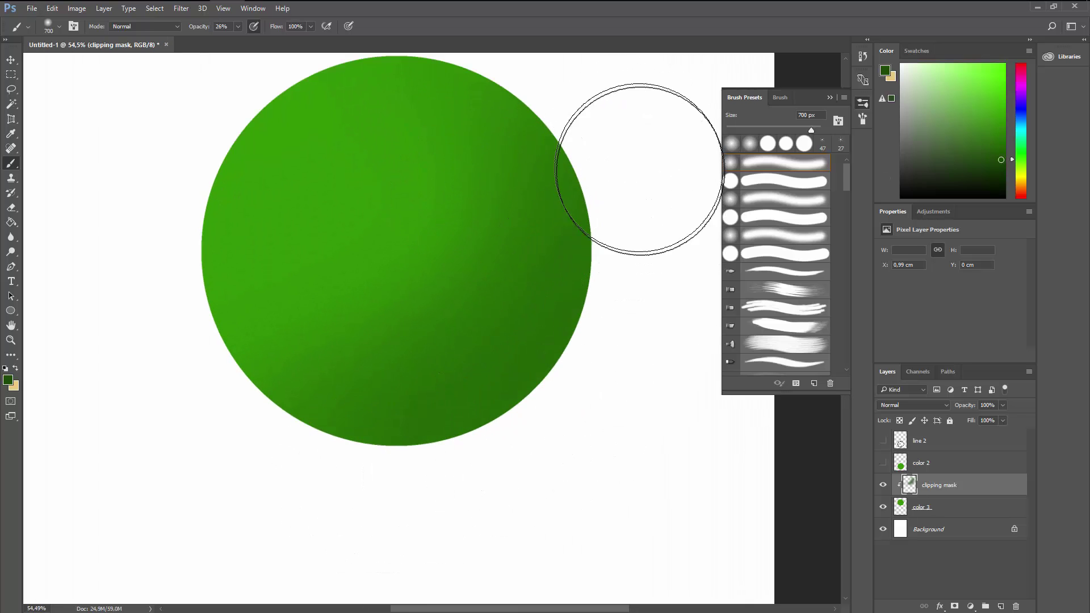
mouse_move(637, 171)
mouse_down()
mouse_move(661, 276)
mouse_move(558, 435)
mouse_move(403, 509)
mouse_move(361, 501)
mouse_move(408, 499)
mouse_move(627, 376)
mouse_move(644, 183)
mouse_move(661, 298)
mouse_move(537, 463)
mouse_move(348, 516)
mouse_move(494, 475)
mouse_move(627, 302)
mouse_move(622, 156)
mouse_move(637, 281)
mouse_move(542, 413)
mouse_move(406, 458)
mouse_move(409, 474)
mouse_move(581, 383)
mouse_move(640, 194)
mouse_move(654, 231)
mouse_move(585, 411)
mouse_move(369, 508)
mouse_move(396, 503)
mouse_move(320, 502)
mouse_move(582, 388)
mouse_move(642, 163)
mouse_move(565, 394)
mouse_move(293, 519)
mouse_move(359, 506)
mouse_move(568, 409)
mouse_move(618, 151)
mouse_move(646, 228)
mouse_move(529, 429)
mouse_up()
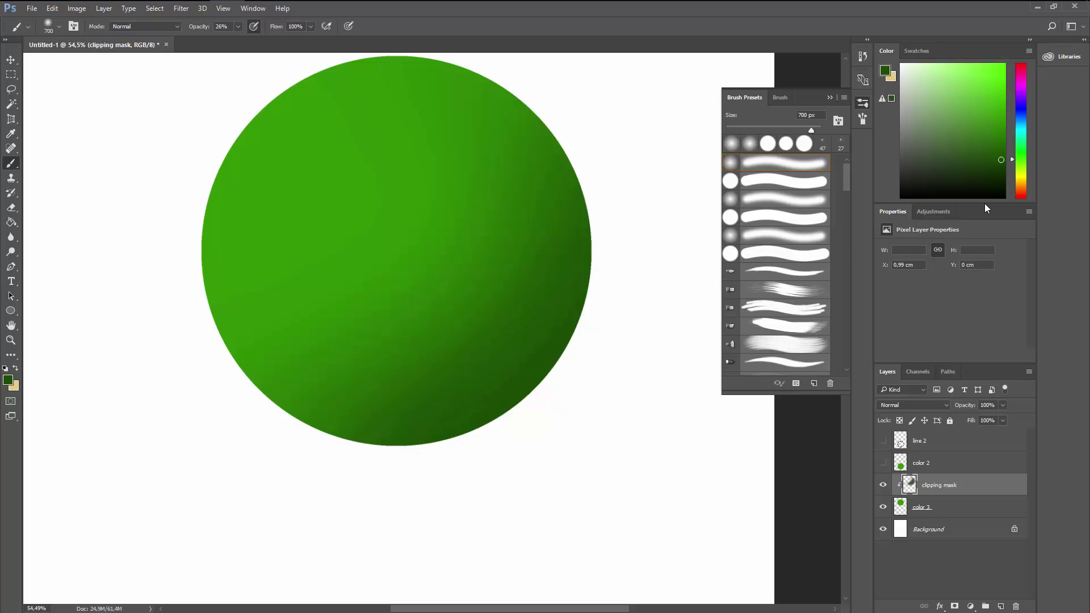
Switch to black and deepen the circle's lower-right edge toward near-black
drag(984, 198, 1005, 202)
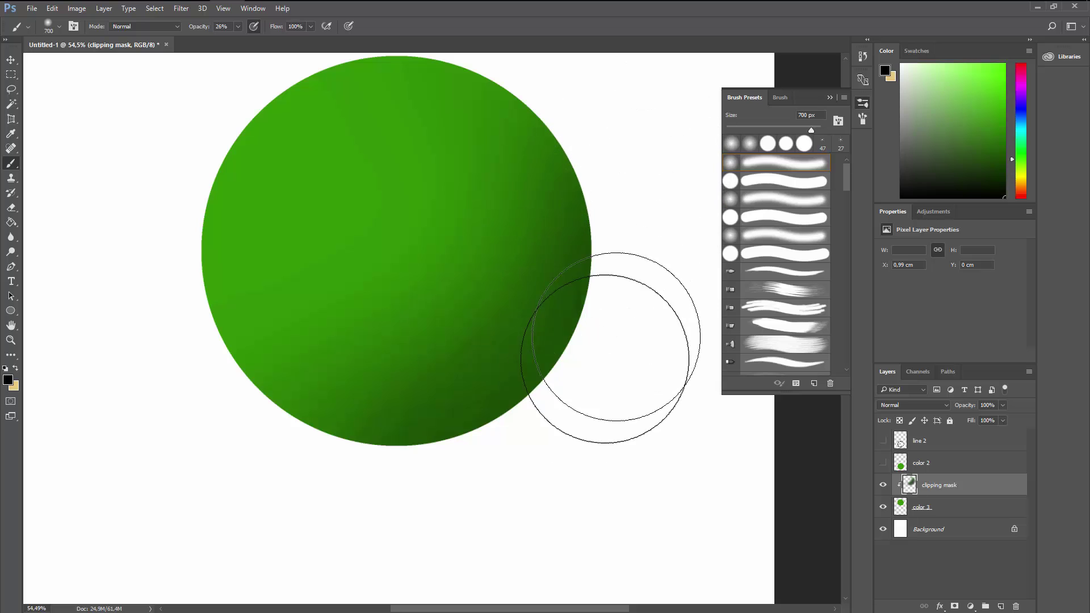
drag(288, 518, 499, 457)
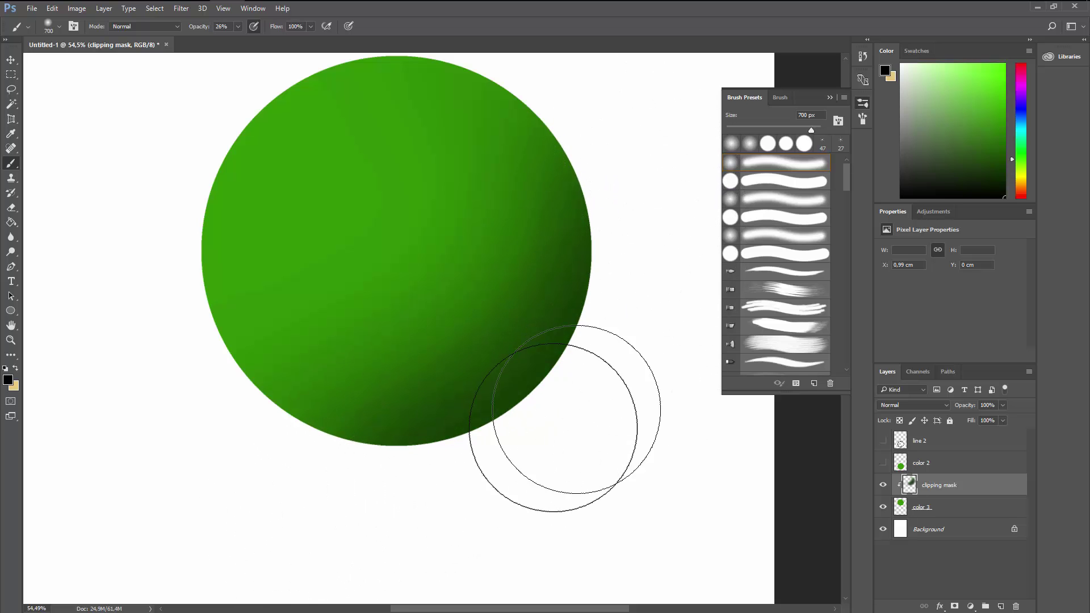
mouse_move(548, 431)
mouse_down()
mouse_move(275, 467)
mouse_move(519, 409)
mouse_up()
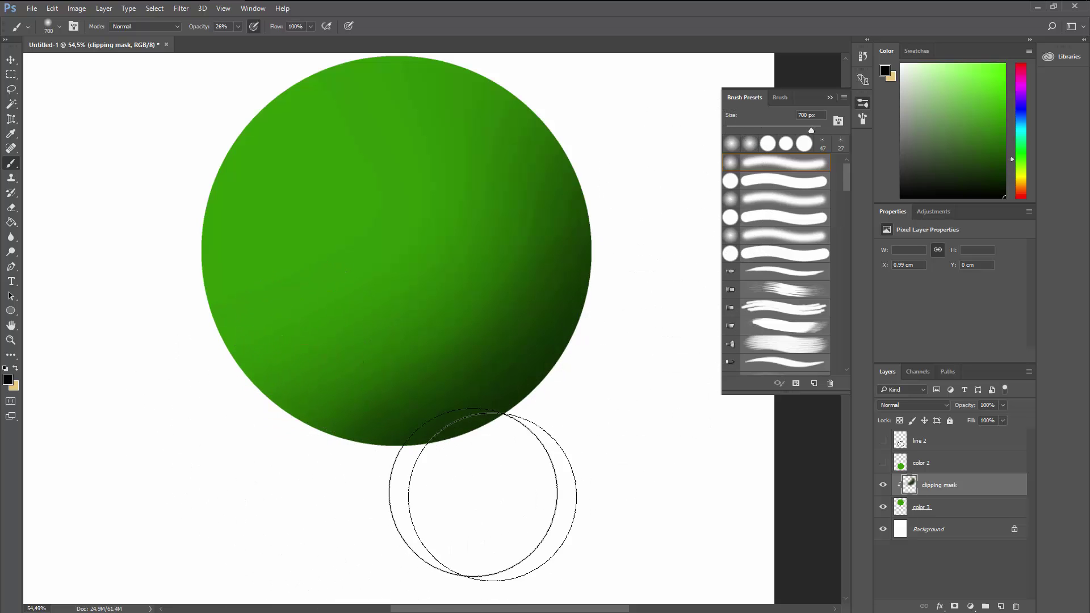
scroll(616, 251, down, 1)
scroll(615, 251, down, 2)
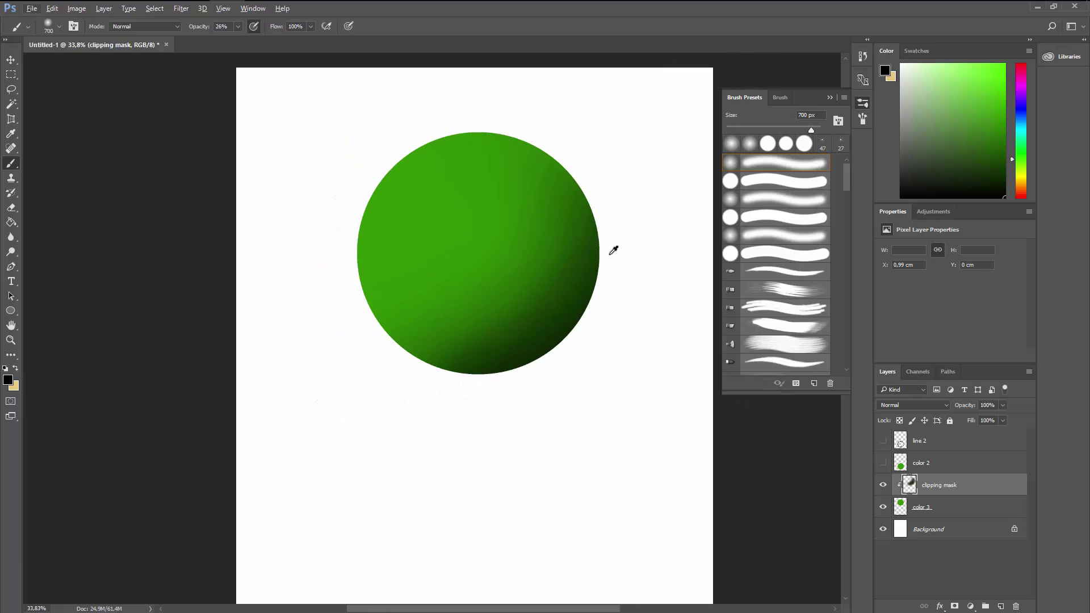
scroll(620, 214, up, 3)
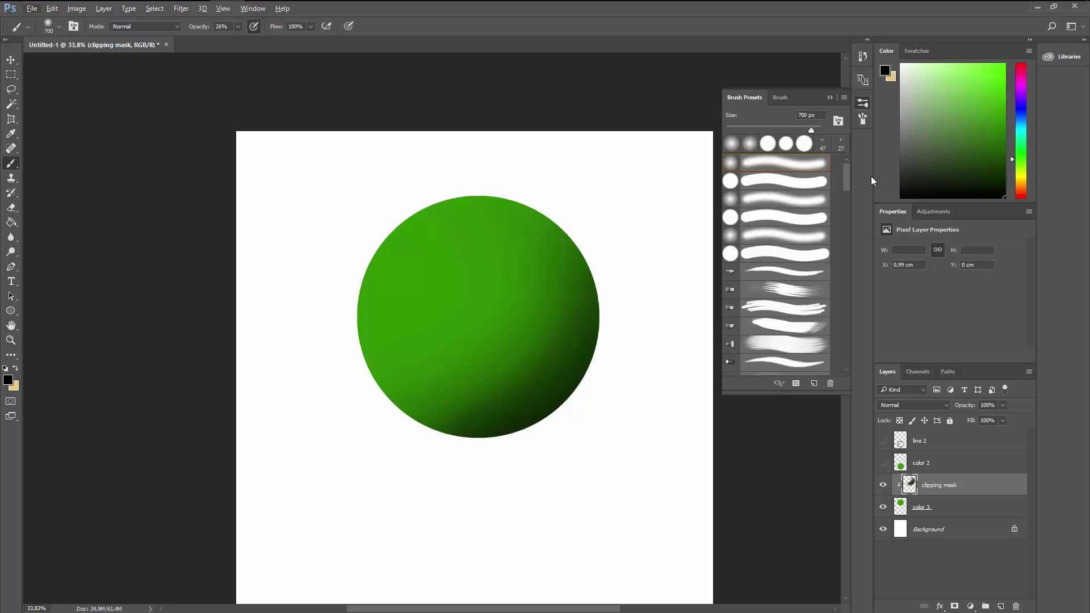
Sample the green, pick a brighter green, and lighten the sphere's upper-left side
key(alt)
click(1000, 82)
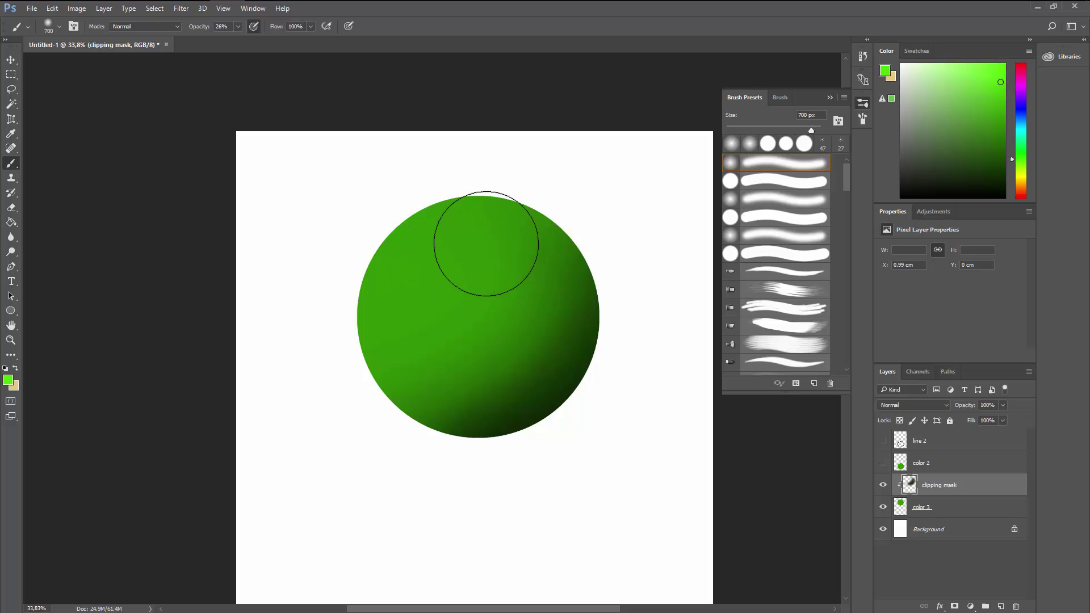
mouse_move(537, 208)
mouse_down()
mouse_move(534, 175)
mouse_move(474, 185)
mouse_move(395, 239)
mouse_move(344, 310)
mouse_move(333, 362)
mouse_up()
mouse_move(535, 176)
mouse_down()
mouse_move(369, 263)
mouse_move(601, 161)
mouse_move(287, 145)
mouse_up()
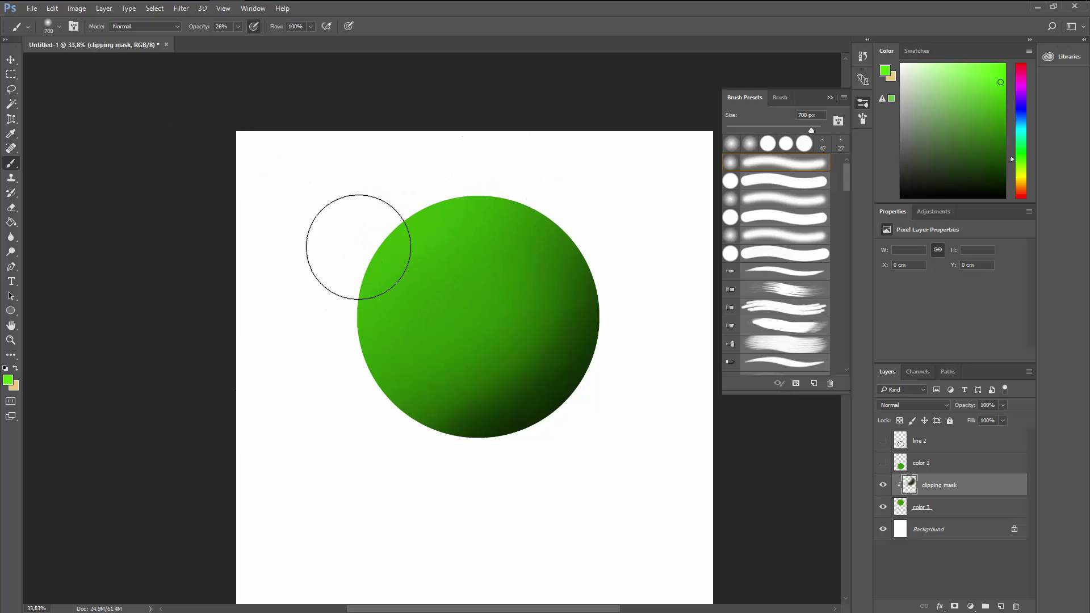
mouse_move(370, 236)
mouse_down()
mouse_move(472, 178)
mouse_move(377, 263)
mouse_move(463, 186)
mouse_up()
Choose an even lighter green and paint a soft highlight on the upper left
click(980, 62)
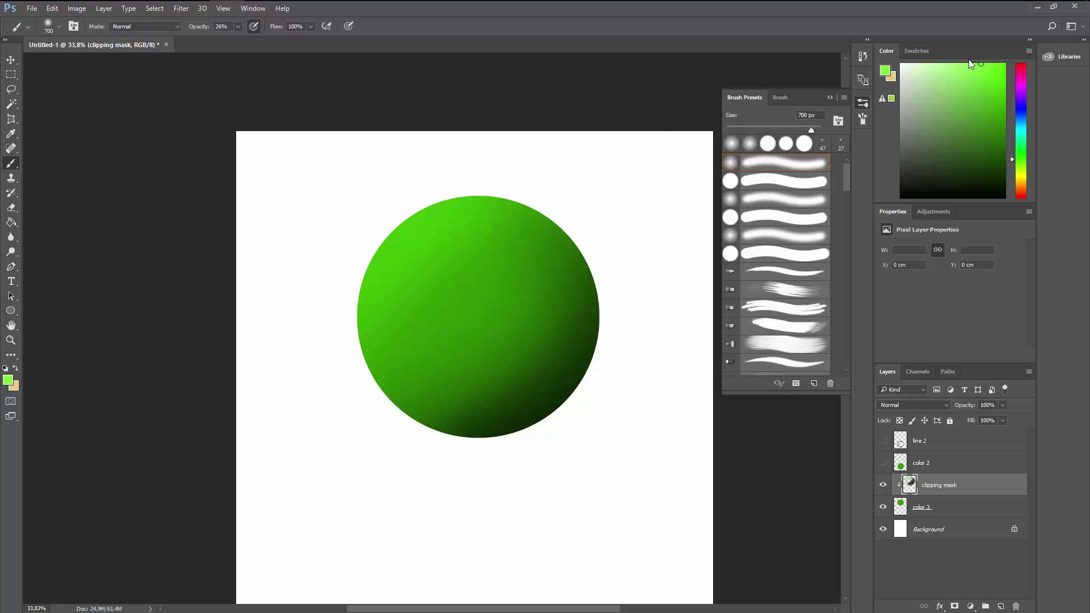
drag(967, 64, 962, 66)
mouse_move(460, 257)
mouse_down()
mouse_move(440, 303)
mouse_move(458, 262)
mouse_move(447, 289)
mouse_move(457, 262)
mouse_move(457, 288)
mouse_move(452, 267)
mouse_move(469, 272)
mouse_move(439, 302)
mouse_move(467, 260)
mouse_move(468, 300)
mouse_move(438, 275)
mouse_move(460, 287)
mouse_move(427, 315)
mouse_move(450, 280)
mouse_move(434, 356)
mouse_move(434, 290)
mouse_move(481, 268)
mouse_move(456, 268)
mouse_move(435, 310)
mouse_move(485, 262)
mouse_move(419, 347)
mouse_move(430, 400)
mouse_move(505, 328)
mouse_move(513, 258)
mouse_move(457, 260)
mouse_move(427, 278)
mouse_move(467, 262)
mouse_move(427, 336)
mouse_up()
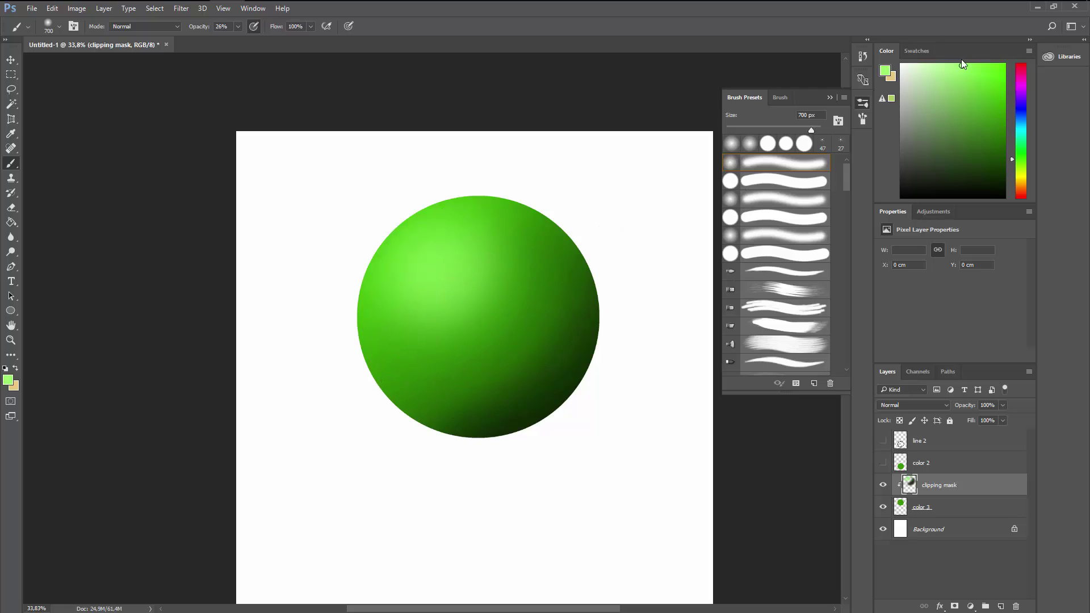
Brush a pale near-white glossy highlight into the sphere's upper-left lit area
click(936, 74)
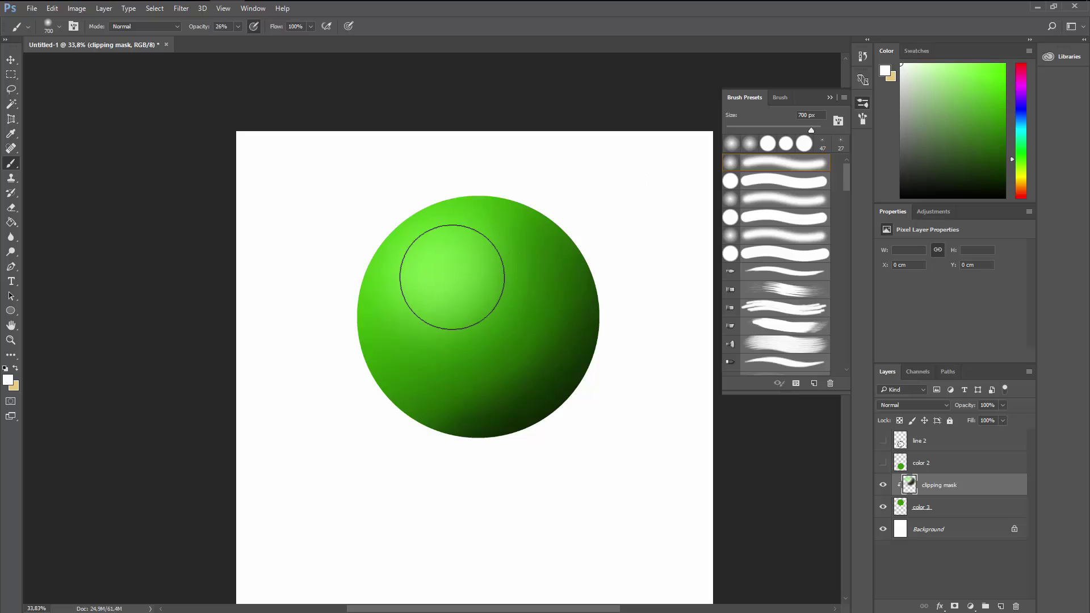
drag(450, 277, 437, 272)
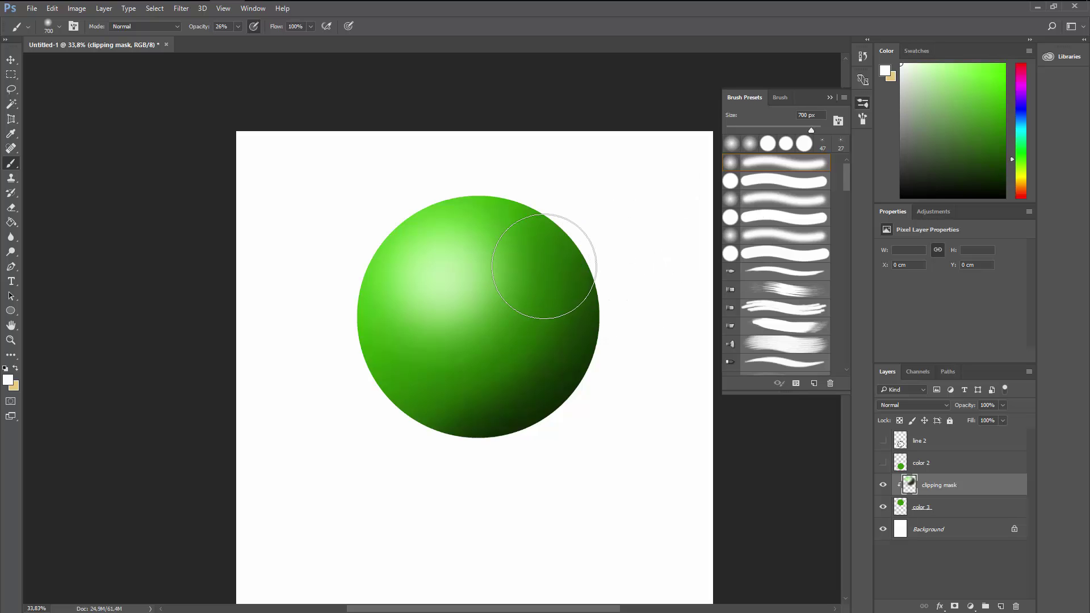
scroll(543, 262, up, 3)
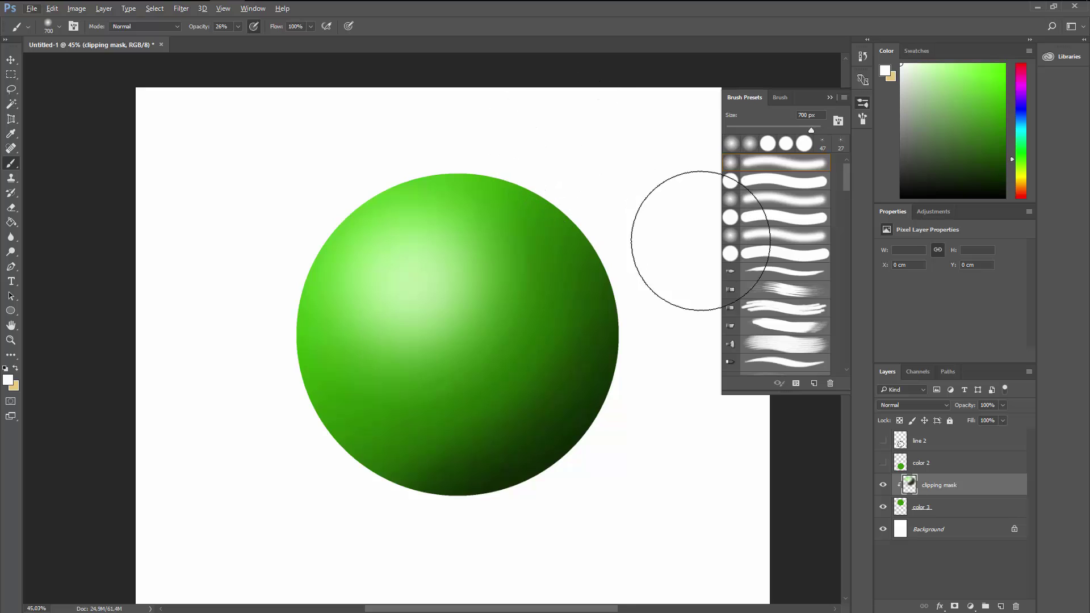
drag(542, 357, 447, 291)
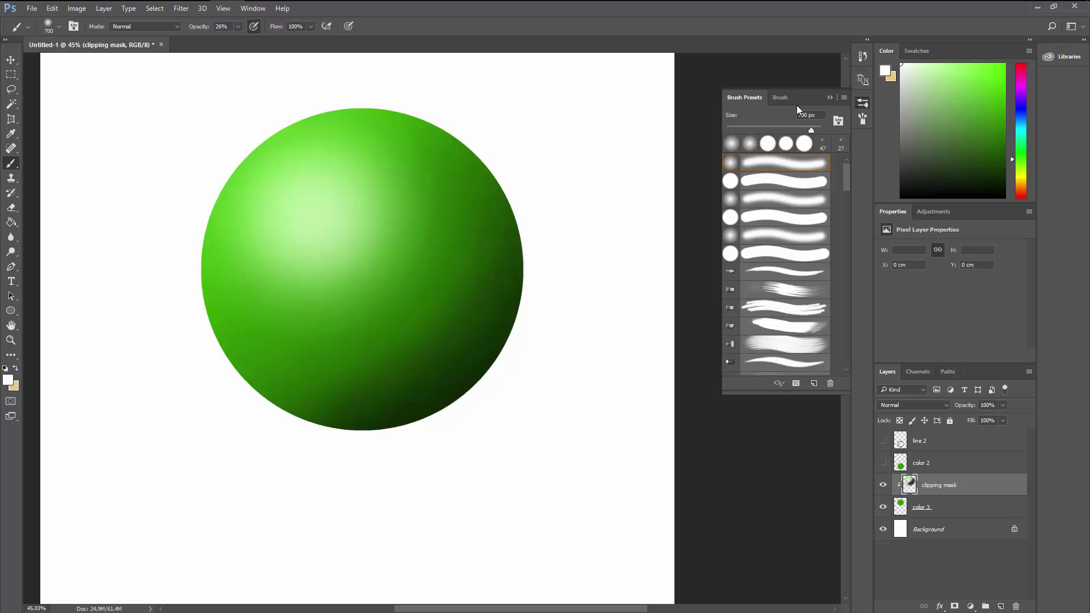
Resize the brush to 102 px and paint soft light along the sphere's right and lower rim
click(747, 128)
drag(751, 128, 758, 128)
drag(769, 127, 773, 127)
mouse_move(527, 244)
mouse_down()
mouse_move(532, 309)
mouse_move(531, 231)
mouse_move(518, 358)
mouse_move(530, 290)
mouse_move(499, 378)
mouse_move(494, 385)
mouse_move(513, 342)
mouse_move(451, 422)
mouse_up()
mouse_move(488, 385)
mouse_down()
mouse_move(407, 439)
mouse_move(394, 441)
mouse_move(415, 432)
mouse_move(339, 445)
mouse_move(422, 428)
mouse_up()
drag(485, 384, 524, 304)
mouse_move(531, 245)
mouse_down()
mouse_move(527, 316)
mouse_move(500, 377)
mouse_move(523, 325)
mouse_move(463, 414)
mouse_move(501, 362)
mouse_move(434, 433)
mouse_up()
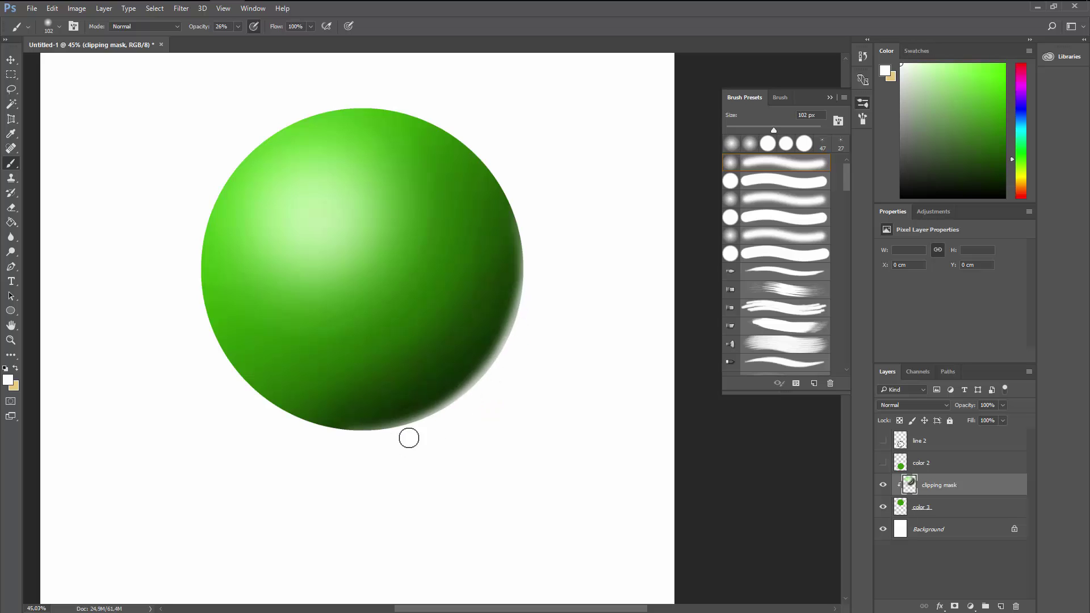
mouse_move(364, 440)
mouse_down()
mouse_move(341, 444)
mouse_move(424, 425)
mouse_move(465, 400)
mouse_move(426, 427)
mouse_move(472, 395)
mouse_move(510, 344)
mouse_up()
drag(529, 302, 526, 298)
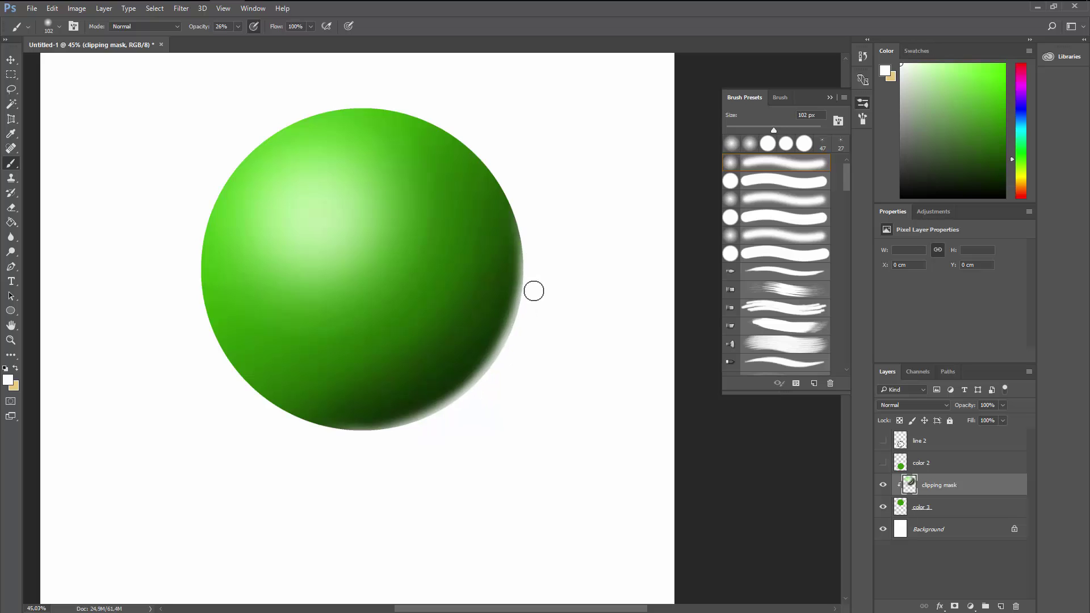
Add rim light to the upper-left and top edge, then hide the clipping mask layer
mouse_move(337, 102)
mouse_down()
mouse_move(238, 157)
mouse_move(204, 214)
mouse_up()
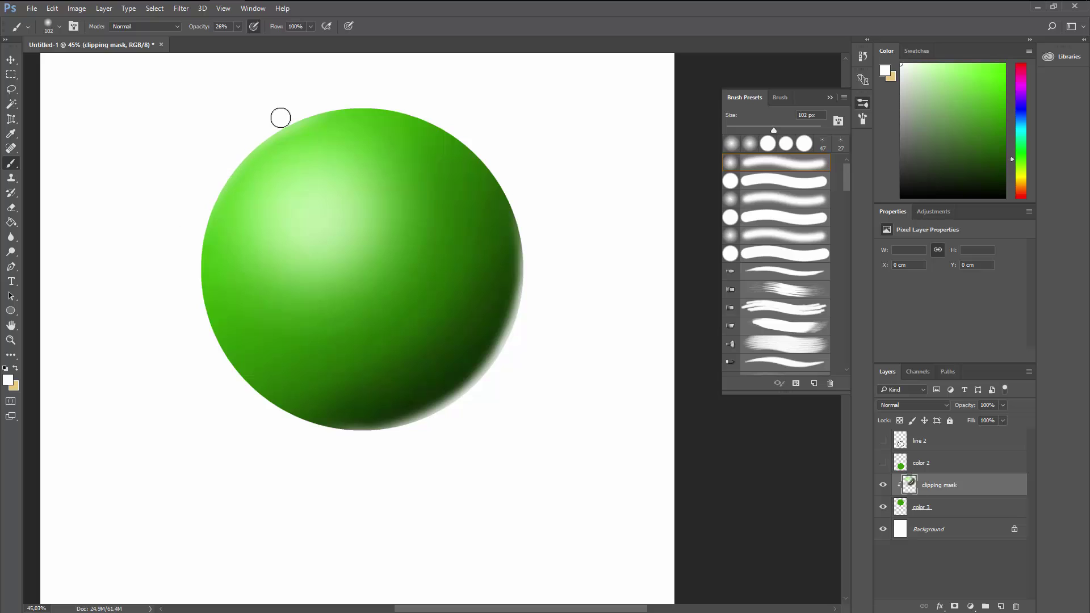
mouse_move(285, 124)
mouse_down()
mouse_move(343, 103)
mouse_move(537, 85)
mouse_up()
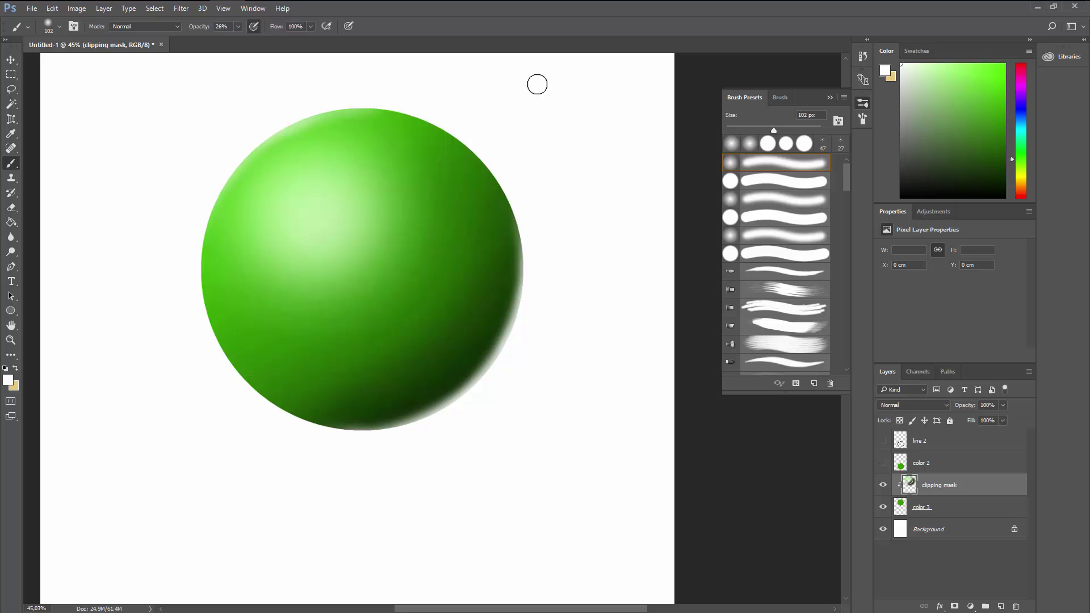
scroll(481, 264, down, 2)
scroll(482, 275, up, 1)
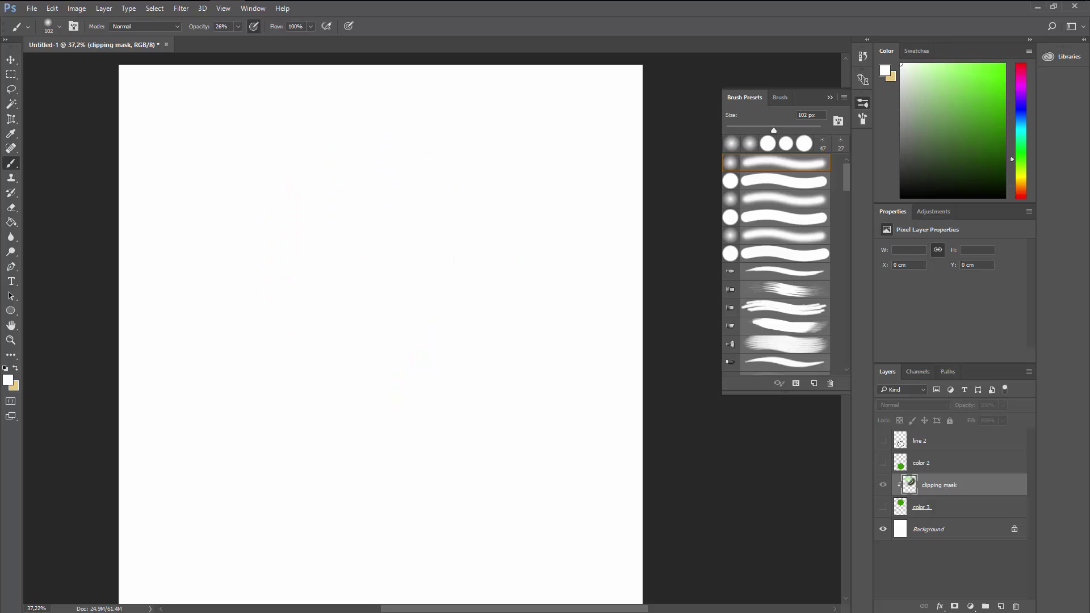
click(883, 486)
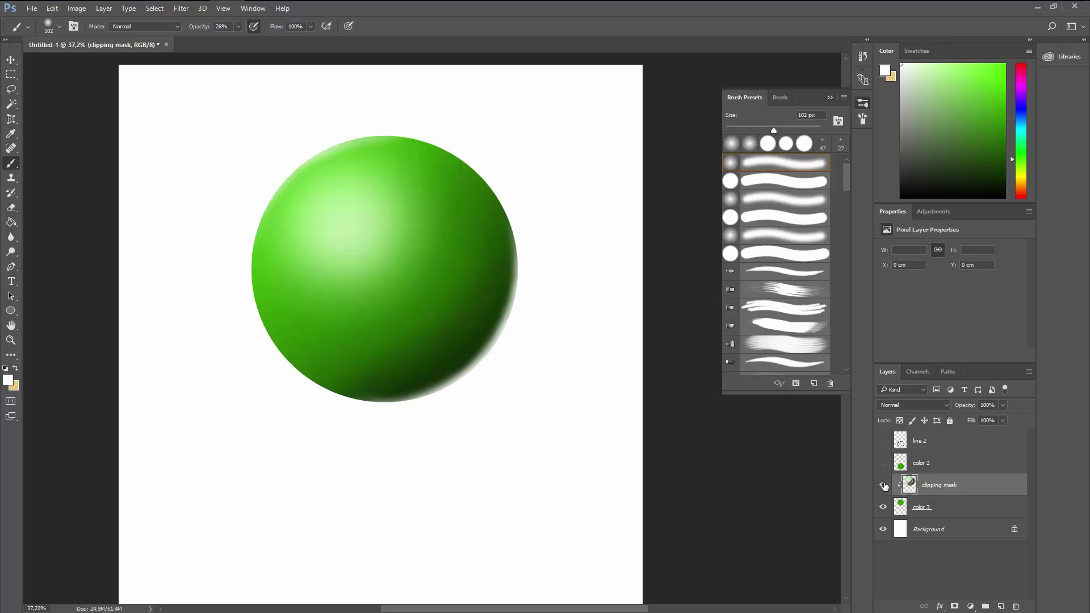
Toggle the clipping mask layer on and off to compare, leaving it hidden
click(883, 485)
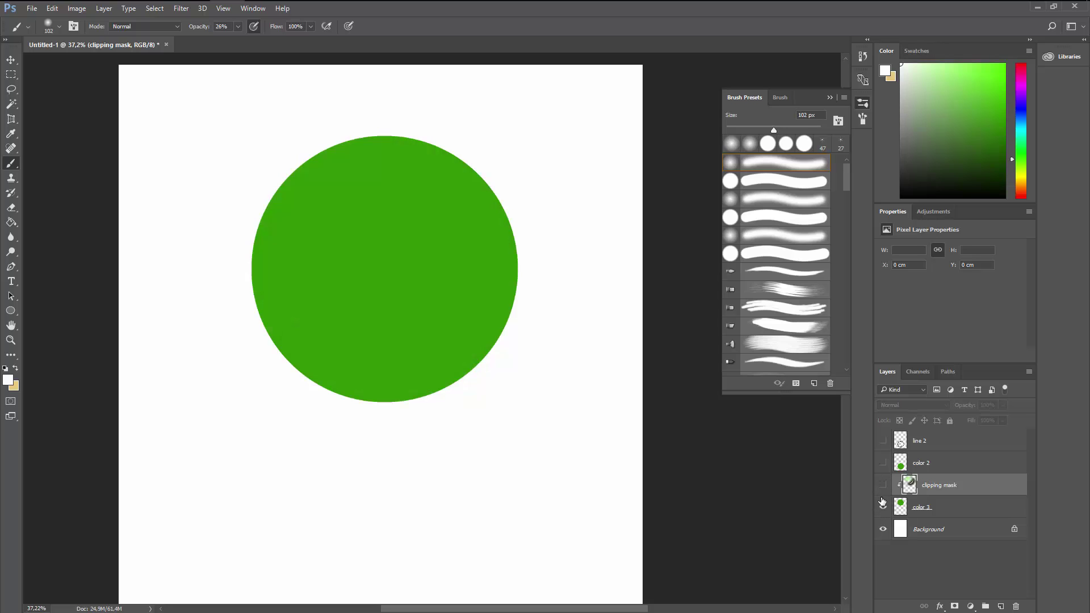
click(883, 485)
click(883, 485)
click(882, 485)
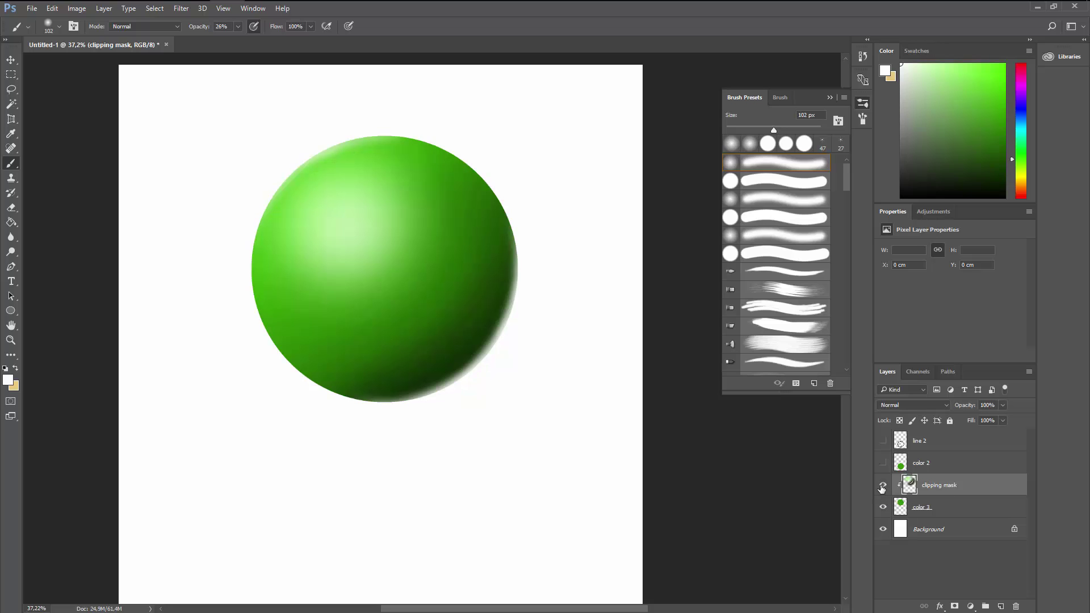
click(883, 486)
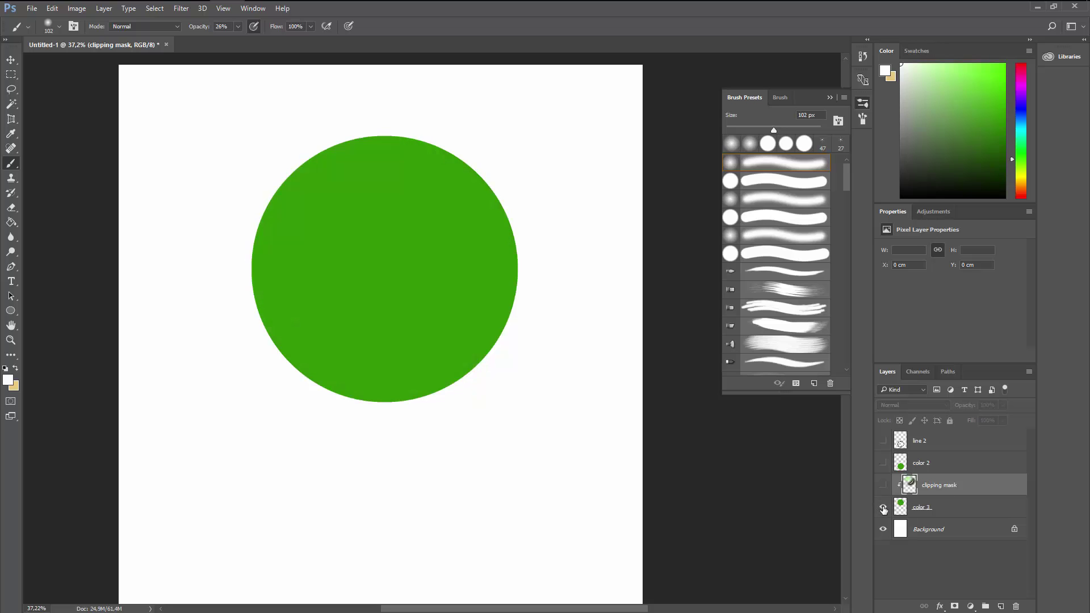
Hide color 3, show color 2 and line 2, and zoom in on the outlined circle
click(883, 507)
click(883, 464)
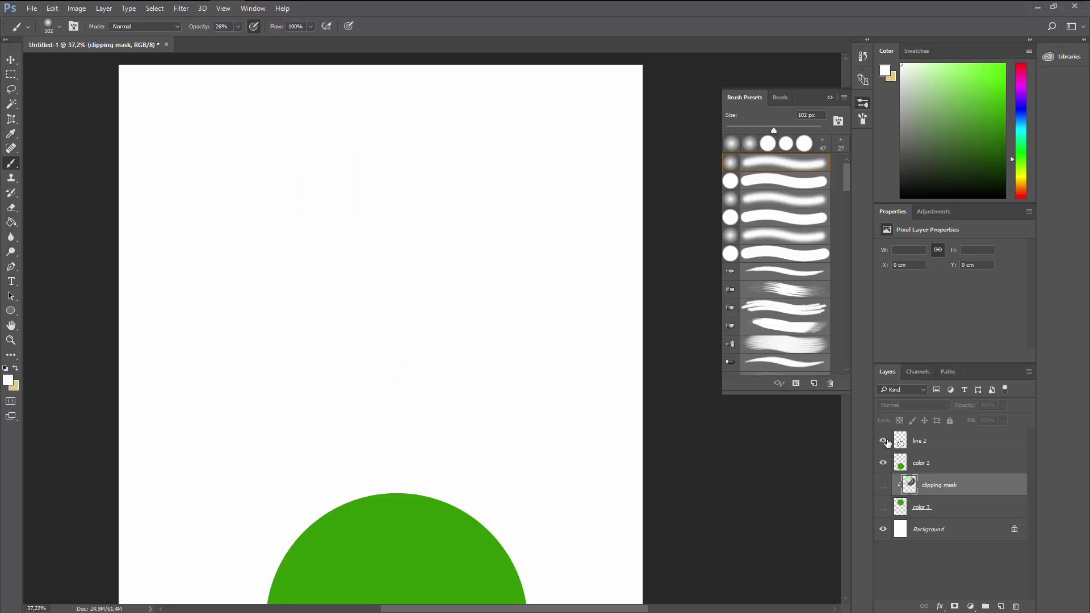
click(883, 441)
scroll(462, 365, down, 3)
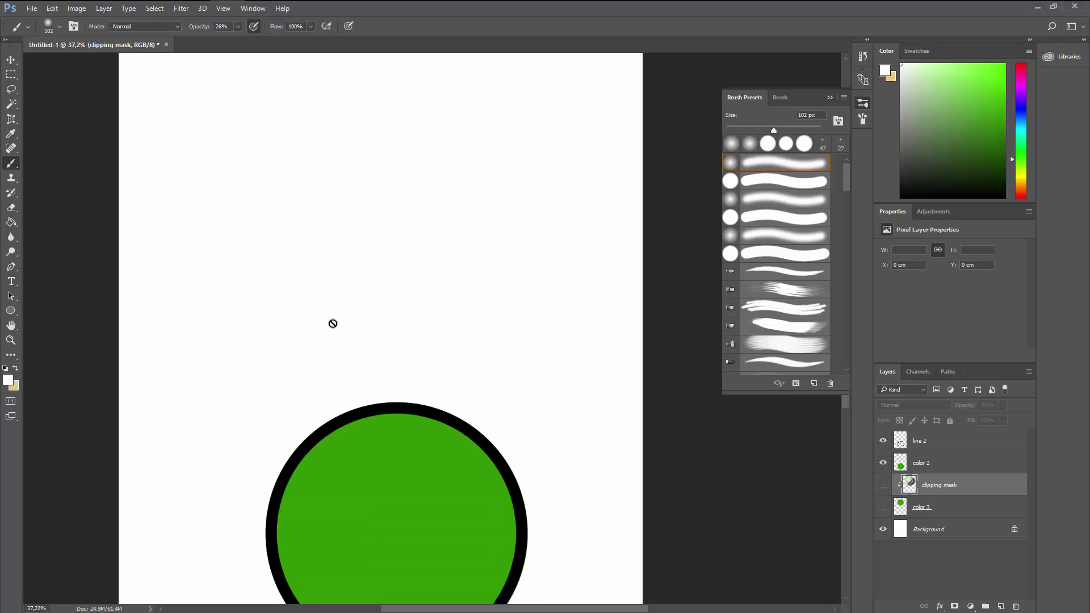
scroll(319, 321, down, 5)
scroll(304, 325, up, 2)
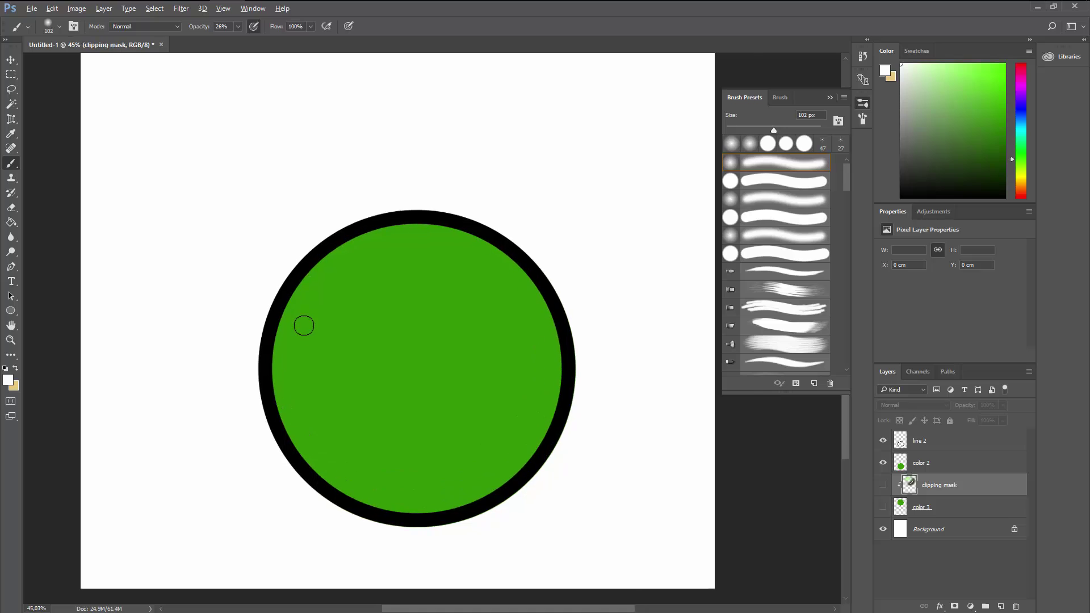
scroll(530, 365, down, 3)
scroll(692, 326, up, 1)
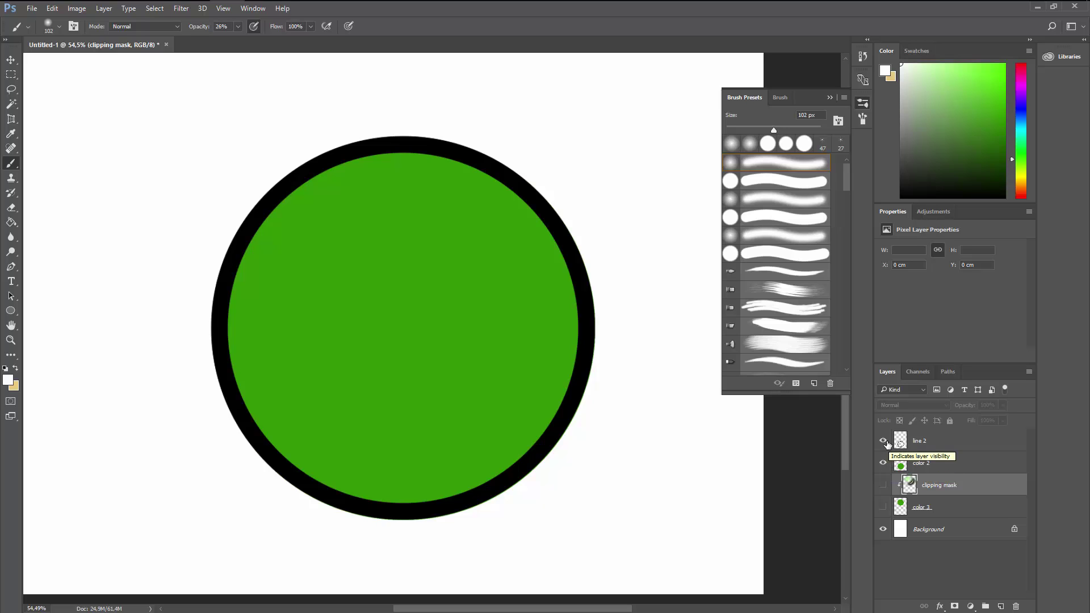
Select color 2, add Layer 1 clipped to it, and enlarge the brush to 472 px
click(883, 463)
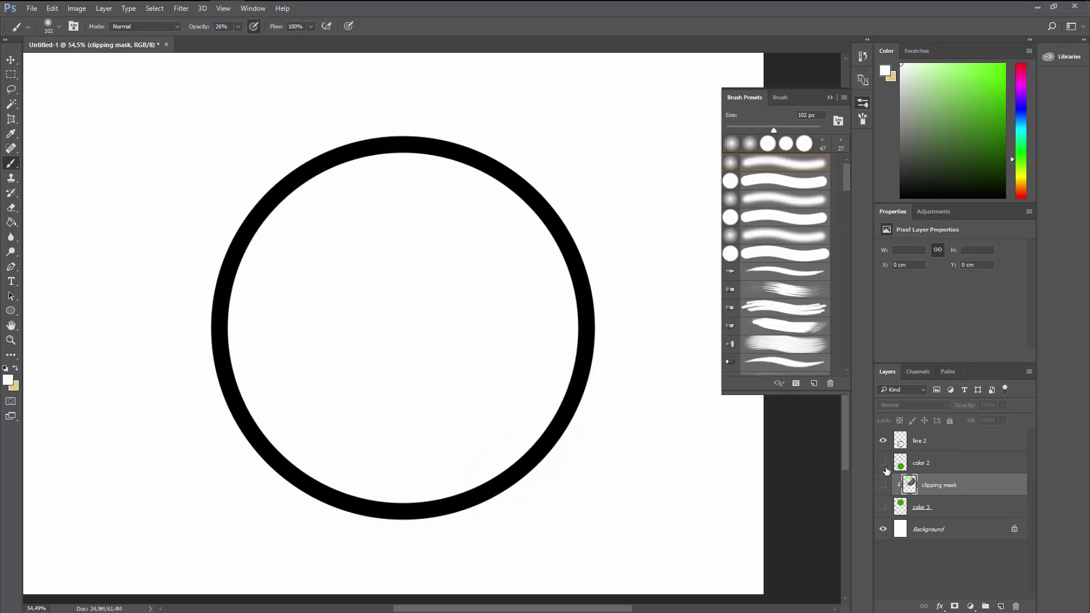
click(883, 463)
click(880, 443)
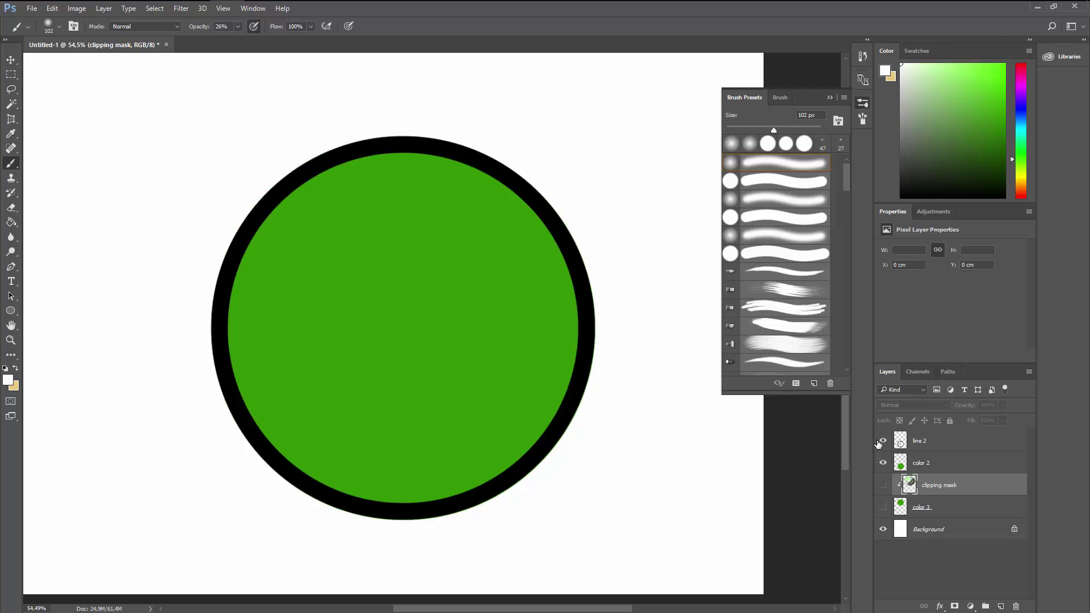
click(918, 463)
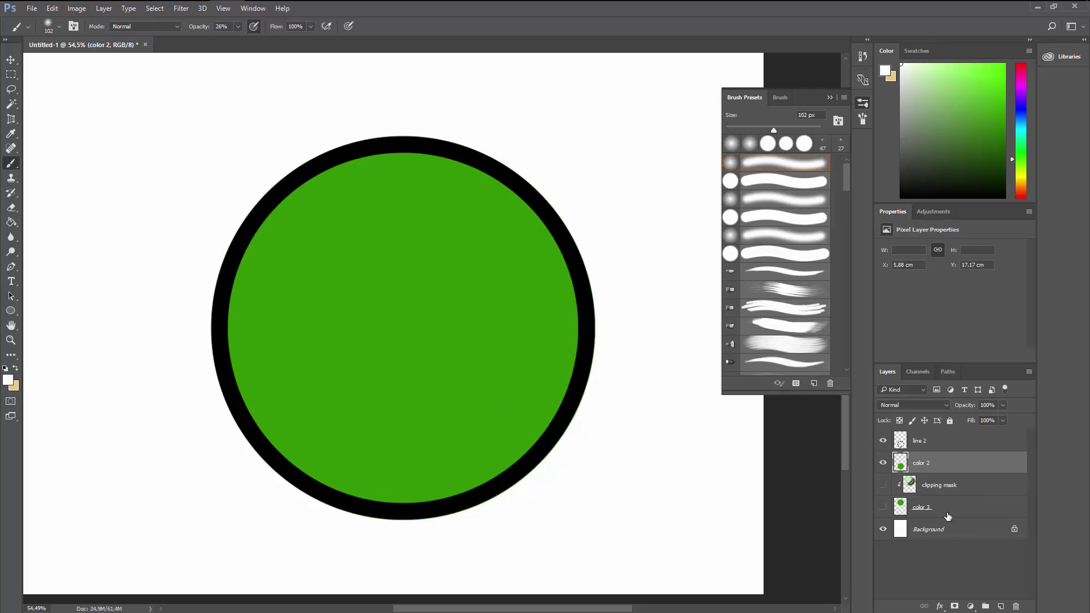
click(1002, 608)
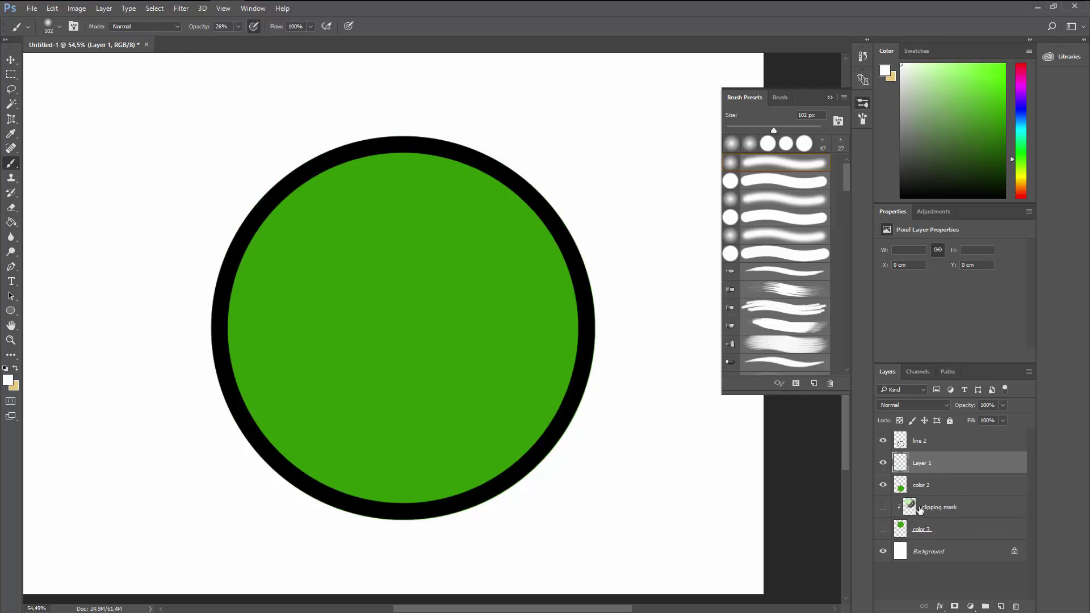
alt+click(929, 472)
drag(774, 130, 808, 131)
Sample the circle's green, pick a darker green, and softly shade the circle's lower right on Layer 1
alt+click(483, 330)
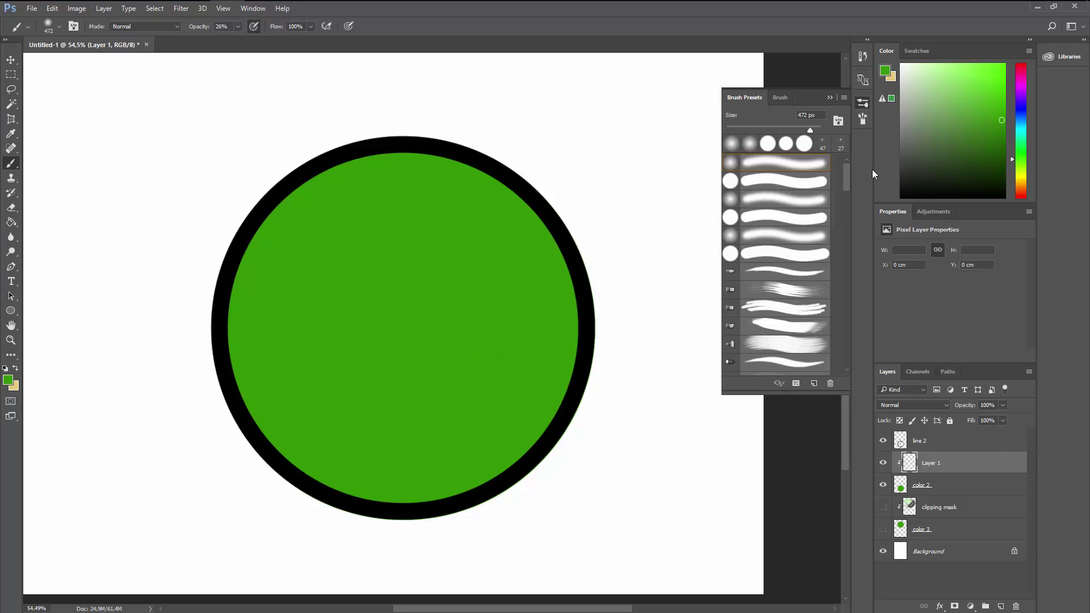
drag(994, 140, 1001, 141)
mouse_move(518, 268)
mouse_down()
mouse_move(557, 240)
mouse_move(513, 424)
mouse_move(281, 532)
mouse_move(283, 507)
mouse_move(523, 427)
mouse_move(572, 212)
mouse_move(593, 301)
mouse_move(362, 519)
mouse_move(226, 494)
mouse_move(486, 450)
mouse_move(580, 185)
mouse_move(588, 312)
mouse_move(262, 484)
mouse_move(294, 459)
mouse_move(548, 388)
mouse_move(591, 235)
mouse_move(565, 323)
mouse_move(558, 203)
mouse_move(527, 419)
mouse_move(319, 555)
mouse_up()
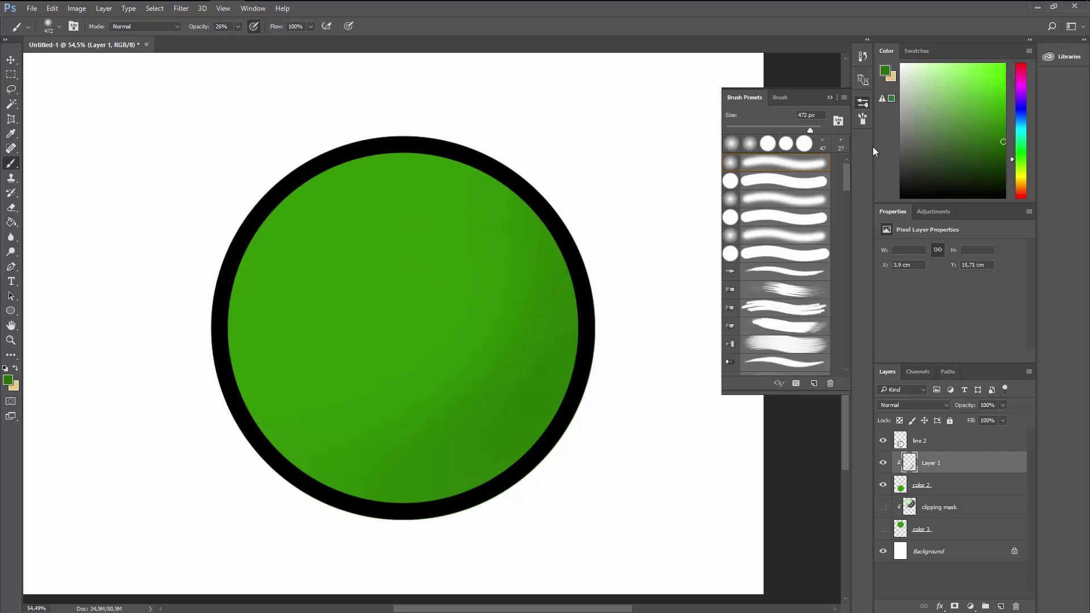
Switch the paint colour to black and darken the circle's lower-right and right edges into shadow
click(1003, 196)
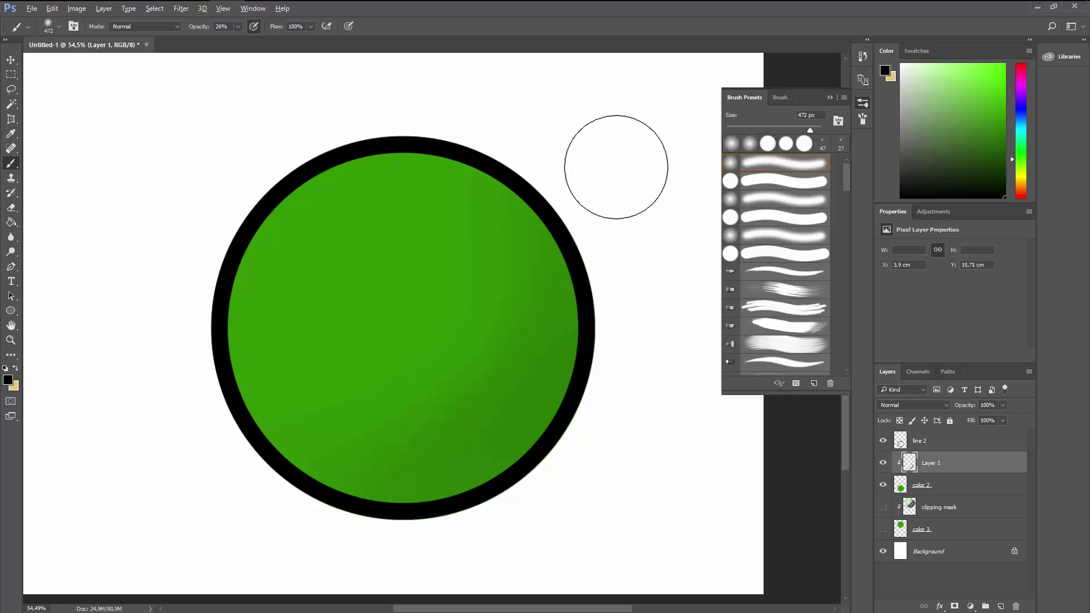
scroll(616, 163, down, 2)
scroll(676, 172, up, 1)
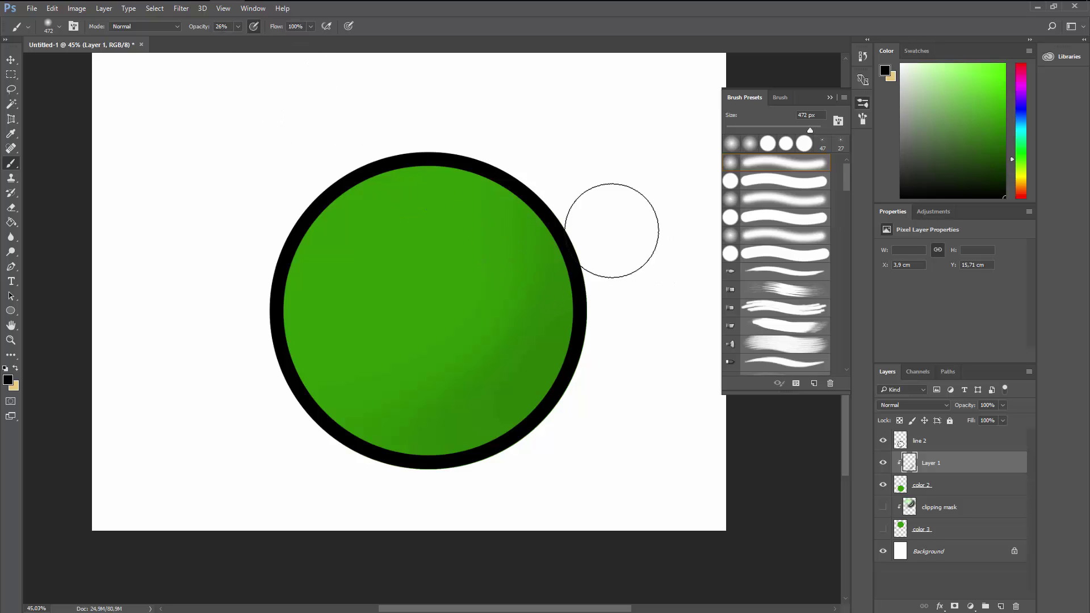
mouse_move(596, 309)
mouse_down()
mouse_move(533, 440)
mouse_move(388, 515)
mouse_move(263, 463)
mouse_move(267, 438)
mouse_move(386, 464)
mouse_move(521, 420)
mouse_move(593, 242)
mouse_move(572, 191)
mouse_move(554, 264)
mouse_move(493, 361)
mouse_move(385, 422)
mouse_move(277, 426)
mouse_move(338, 419)
mouse_move(473, 346)
mouse_move(546, 169)
mouse_move(540, 278)
mouse_move(453, 392)
mouse_move(293, 449)
mouse_move(487, 428)
mouse_move(621, 308)
mouse_move(626, 227)
mouse_move(607, 311)
mouse_move(514, 419)
mouse_move(396, 483)
mouse_move(301, 482)
mouse_move(403, 480)
mouse_move(564, 409)
mouse_move(630, 247)
mouse_move(621, 235)
mouse_move(588, 362)
mouse_move(455, 473)
mouse_move(309, 510)
mouse_move(361, 495)
mouse_move(555, 379)
mouse_move(582, 241)
mouse_move(535, 433)
mouse_move(330, 519)
mouse_move(322, 467)
mouse_move(533, 464)
mouse_move(665, 293)
mouse_move(633, 214)
mouse_move(547, 398)
mouse_move(317, 486)
mouse_move(311, 442)
mouse_move(513, 344)
mouse_move(570, 189)
mouse_move(540, 268)
mouse_move(386, 422)
mouse_move(215, 449)
mouse_move(320, 475)
mouse_move(336, 450)
mouse_move(283, 426)
mouse_move(272, 381)
mouse_move(441, 418)
mouse_move(275, 386)
mouse_move(488, 367)
mouse_move(523, 181)
mouse_move(564, 259)
mouse_move(610, 266)
mouse_move(599, 345)
mouse_move(494, 472)
mouse_move(290, 490)
mouse_move(358, 468)
mouse_move(581, 297)
mouse_move(578, 213)
mouse_move(576, 352)
mouse_move(426, 489)
mouse_move(322, 474)
mouse_move(470, 448)
mouse_move(552, 238)
mouse_move(582, 249)
mouse_move(596, 192)
mouse_move(548, 392)
mouse_move(452, 480)
mouse_move(587, 386)
mouse_move(314, 508)
mouse_move(458, 483)
mouse_move(399, 487)
mouse_move(608, 253)
mouse_move(486, 486)
mouse_move(623, 313)
mouse_move(618, 280)
mouse_move(509, 467)
mouse_move(579, 397)
mouse_move(563, 413)
mouse_up()
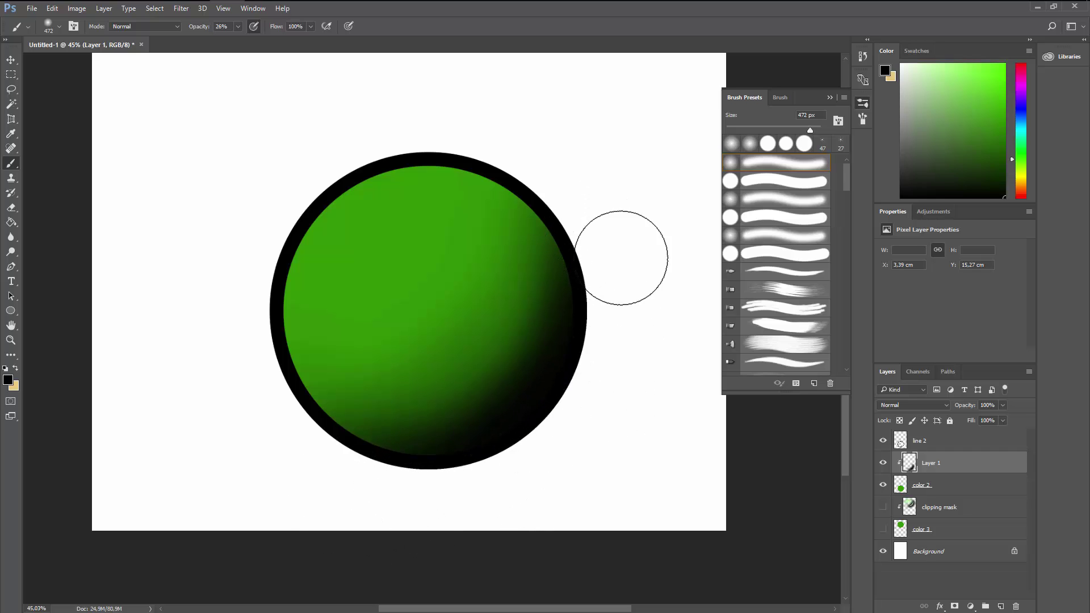
mouse_move(619, 246)
mouse_down()
mouse_move(603, 227)
mouse_move(590, 404)
mouse_move(537, 452)
mouse_move(277, 455)
mouse_move(474, 496)
mouse_move(503, 464)
mouse_move(492, 462)
mouse_up()
drag(559, 289, 573, 315)
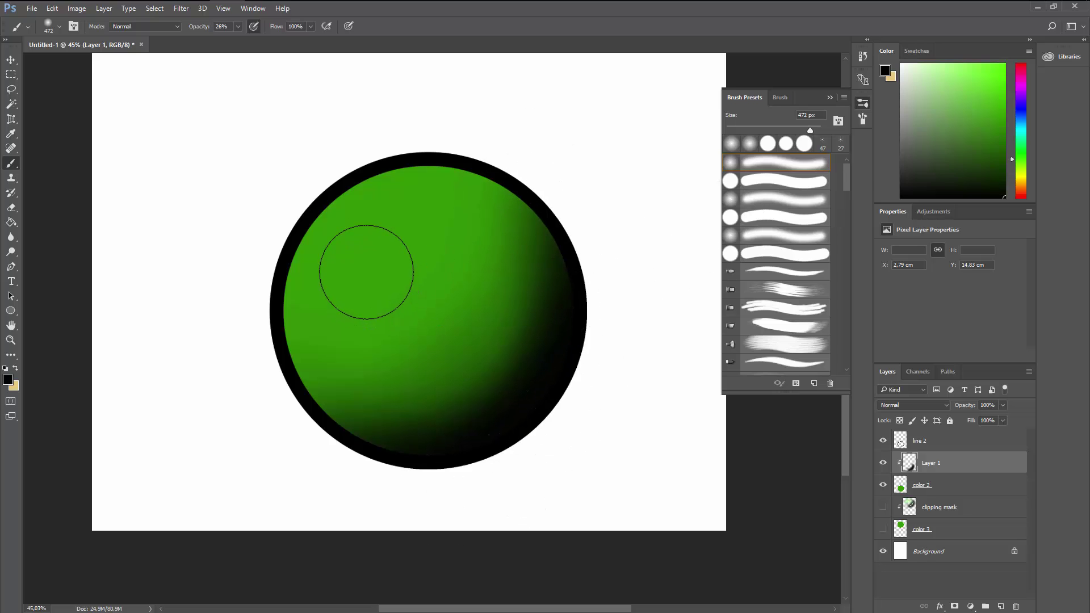
Sample the sphere's green, choose a bright light green, and paint it over the upper-left area
alt+click(361, 251)
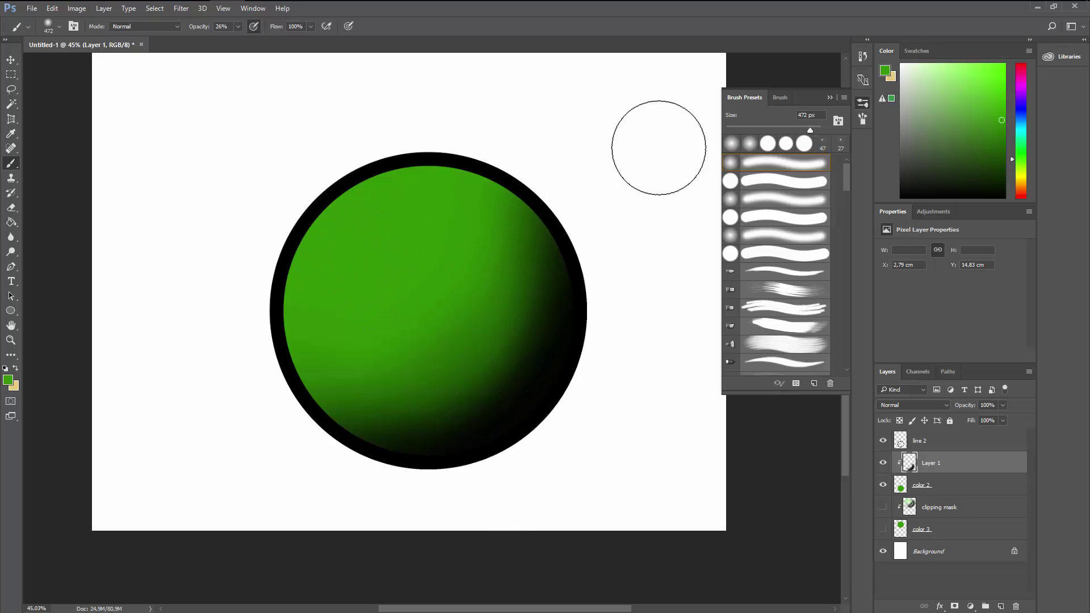
click(997, 63)
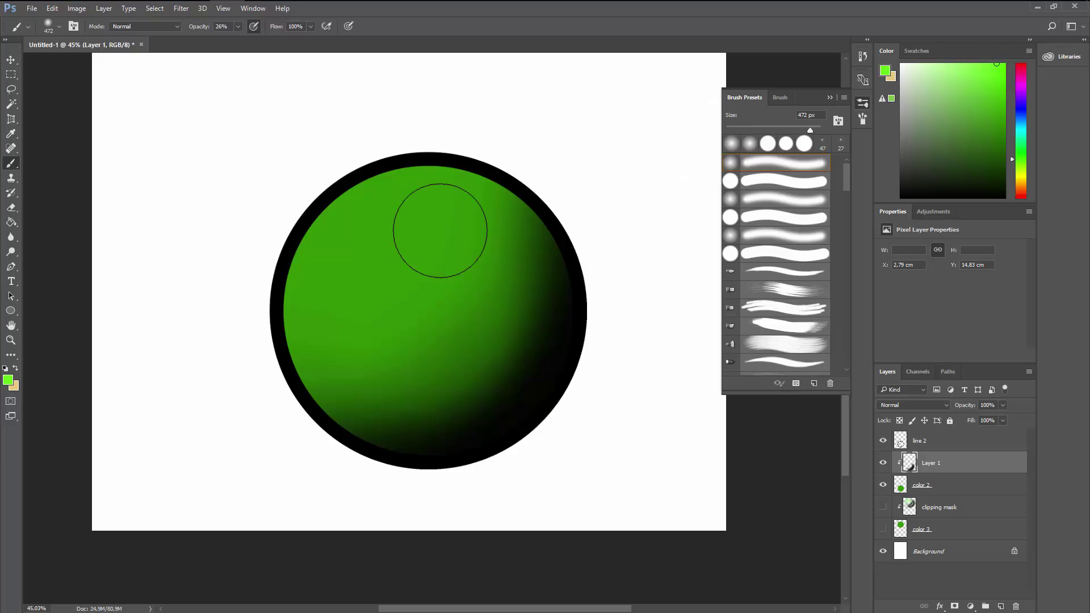
mouse_move(445, 190)
mouse_down()
mouse_move(393, 191)
mouse_move(318, 244)
mouse_move(270, 339)
mouse_move(278, 297)
mouse_move(427, 148)
mouse_move(495, 143)
mouse_move(389, 160)
mouse_move(248, 317)
mouse_move(459, 136)
mouse_move(501, 126)
mouse_move(269, 260)
mouse_move(221, 377)
mouse_move(359, 191)
mouse_move(531, 137)
mouse_move(341, 180)
mouse_move(197, 405)
mouse_move(217, 402)
mouse_move(423, 147)
mouse_move(380, 148)
mouse_move(229, 400)
mouse_move(305, 210)
mouse_move(562, 146)
mouse_move(335, 192)
mouse_move(421, 182)
mouse_move(428, 199)
mouse_move(311, 311)
mouse_move(377, 248)
mouse_move(375, 222)
mouse_move(259, 388)
mouse_move(336, 206)
mouse_move(215, 414)
mouse_move(372, 175)
mouse_move(508, 126)
mouse_move(236, 281)
mouse_move(233, 375)
mouse_move(408, 155)
mouse_move(490, 163)
mouse_move(318, 303)
mouse_move(263, 384)
mouse_move(259, 411)
mouse_move(261, 338)
mouse_move(262, 378)
mouse_move(260, 350)
mouse_move(436, 226)
mouse_move(324, 320)
mouse_move(413, 249)
mouse_move(341, 312)
mouse_move(432, 259)
mouse_move(311, 358)
mouse_up()
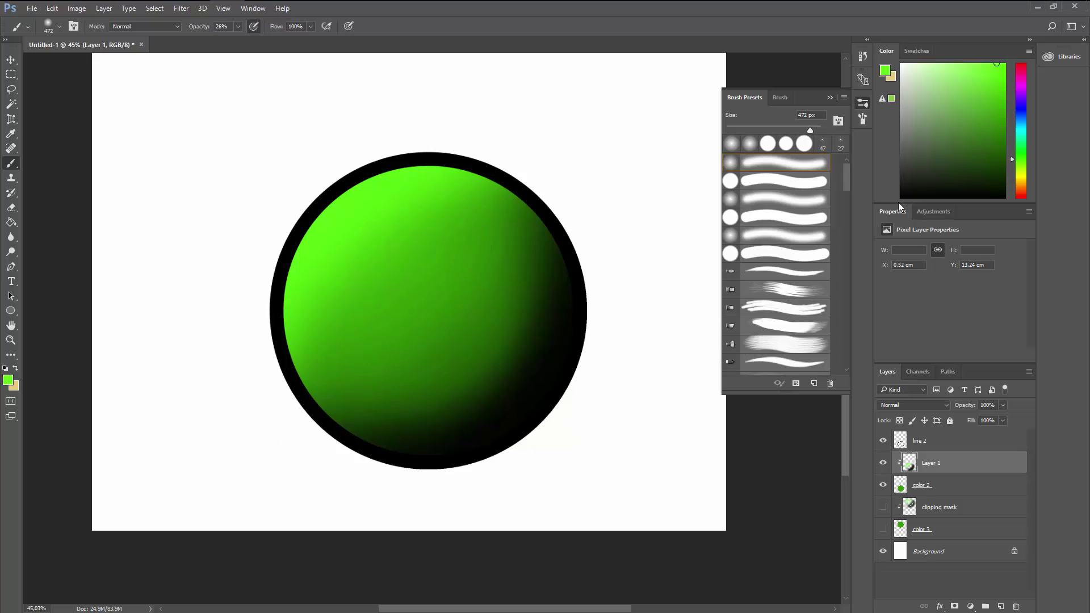
mouse_move(436, 229)
mouse_down()
mouse_move(370, 239)
mouse_move(400, 230)
mouse_move(394, 262)
mouse_move(420, 218)
mouse_move(327, 342)
mouse_move(379, 255)
mouse_move(483, 197)
mouse_move(354, 282)
mouse_move(340, 349)
mouse_move(443, 215)
mouse_move(468, 201)
mouse_move(317, 356)
mouse_move(388, 242)
mouse_move(469, 199)
mouse_move(318, 379)
mouse_move(335, 390)
mouse_move(420, 233)
mouse_move(393, 225)
mouse_move(315, 316)
mouse_move(403, 217)
mouse_move(312, 365)
mouse_move(405, 259)
mouse_move(432, 183)
mouse_move(388, 195)
mouse_move(269, 340)
mouse_move(383, 207)
mouse_move(264, 324)
mouse_up()
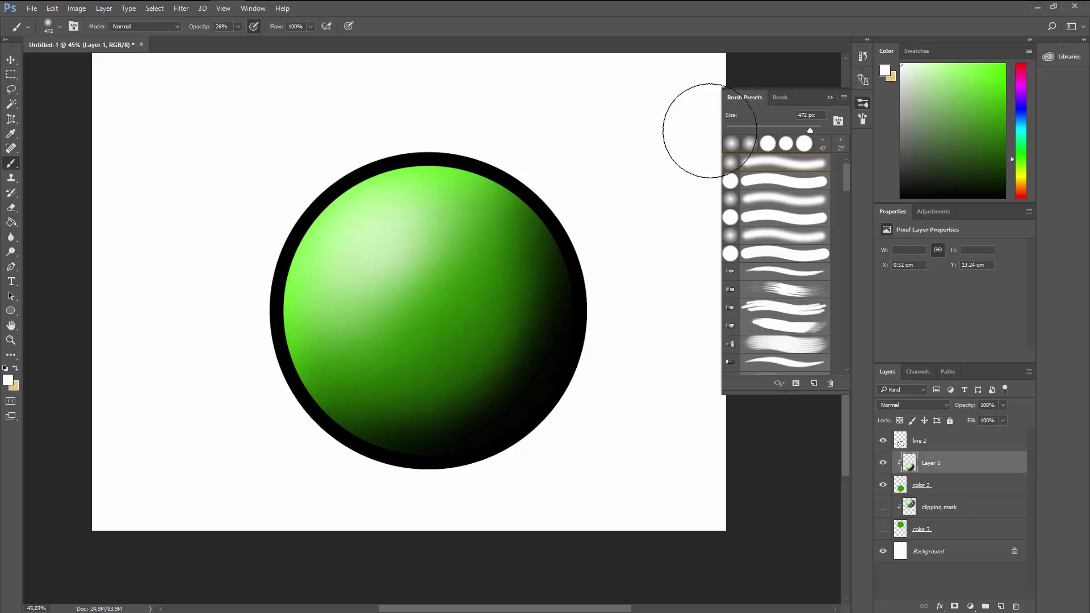
Paint a soft white stroke around the sphere's upper-left rim on Layer 1
mouse_move(468, 128)
mouse_down()
mouse_move(401, 131)
mouse_move(303, 174)
mouse_move(244, 274)
mouse_move(262, 217)
mouse_move(225, 351)
mouse_move(239, 351)
mouse_move(248, 291)
mouse_move(258, 431)
mouse_move(253, 253)
mouse_move(252, 309)
mouse_move(280, 187)
mouse_move(258, 261)
mouse_move(291, 201)
mouse_move(392, 126)
mouse_move(358, 161)
mouse_move(500, 145)
mouse_move(519, 156)
mouse_move(475, 153)
mouse_move(537, 154)
mouse_move(617, 211)
mouse_move(470, 146)
mouse_move(416, 152)
mouse_move(261, 218)
mouse_move(364, 155)
mouse_move(262, 265)
mouse_move(218, 362)
mouse_move(271, 248)
mouse_move(257, 306)
mouse_move(289, 482)
mouse_move(254, 365)
mouse_move(308, 492)
mouse_move(251, 380)
mouse_move(309, 535)
mouse_up()
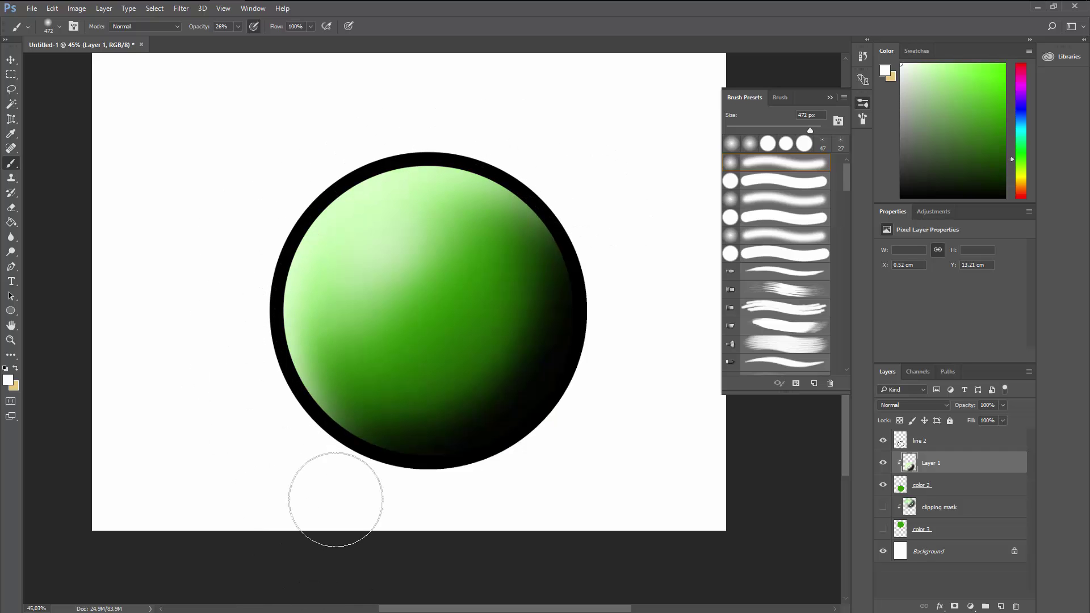
scroll(441, 365, down, 1)
scroll(615, 321, up, 3)
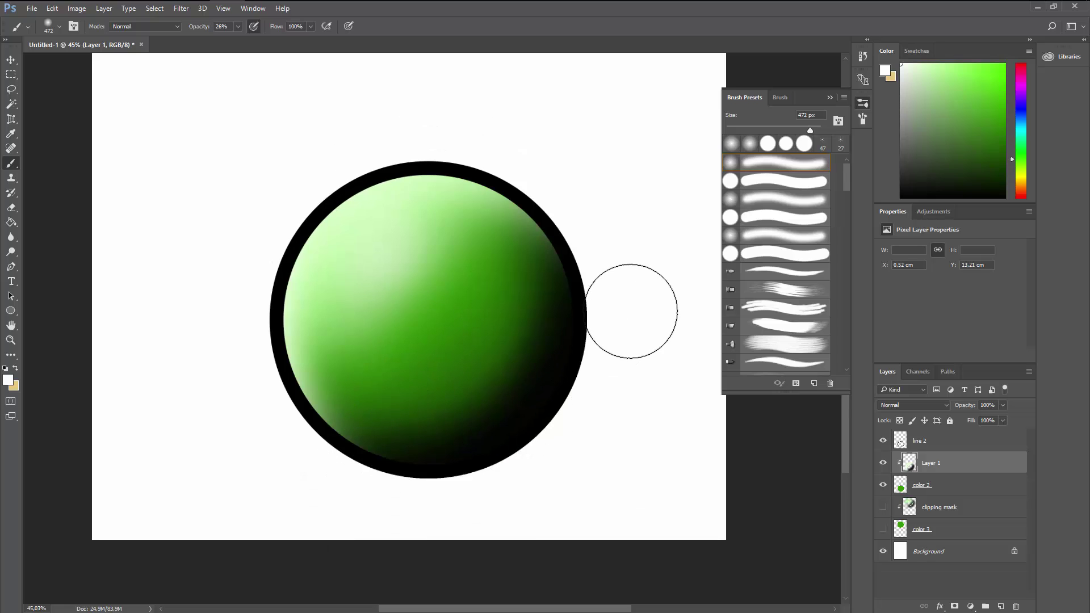
scroll(622, 320, down, 1)
scroll(623, 319, up, 4)
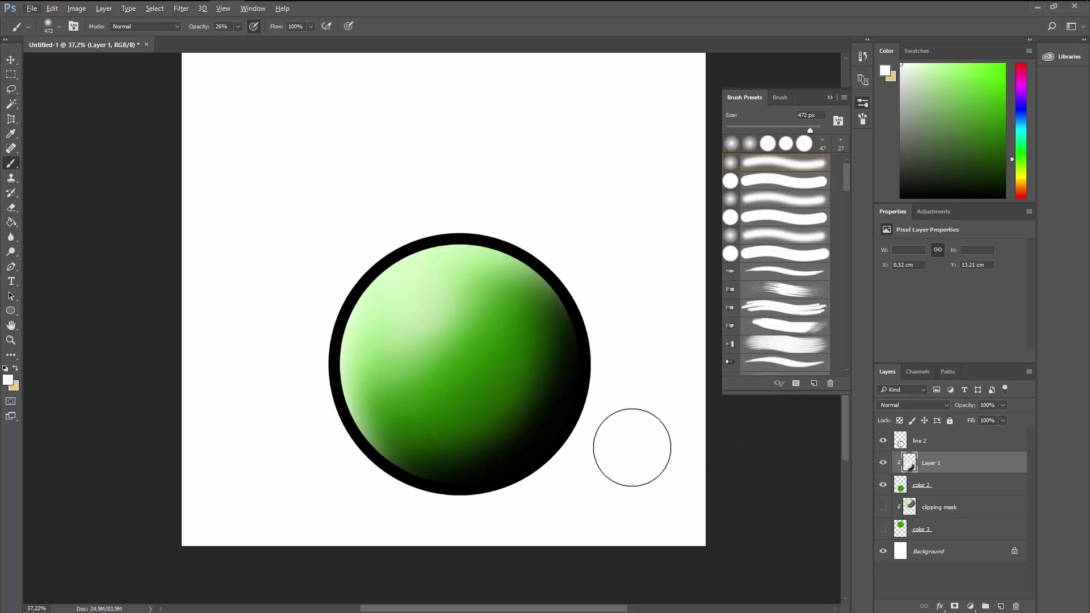
Make the color 3 and clipping mask layers visible again and zoom out to view both spheres
click(883, 529)
scroll(662, 445, up, 4)
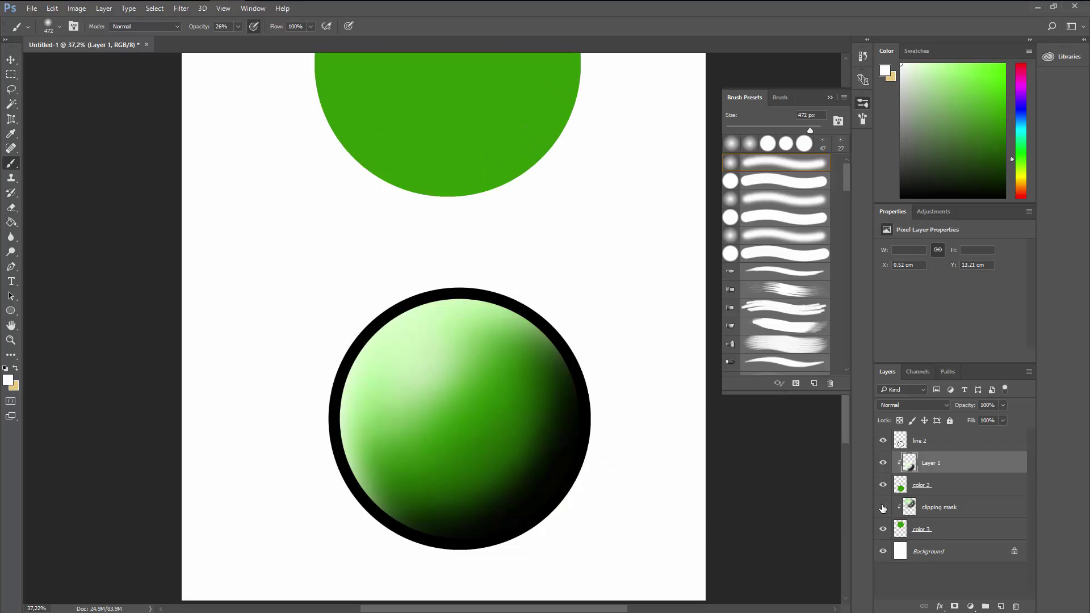
click(883, 507)
scroll(632, 401, down, 2)
alt+scroll(645, 333, down, 2)
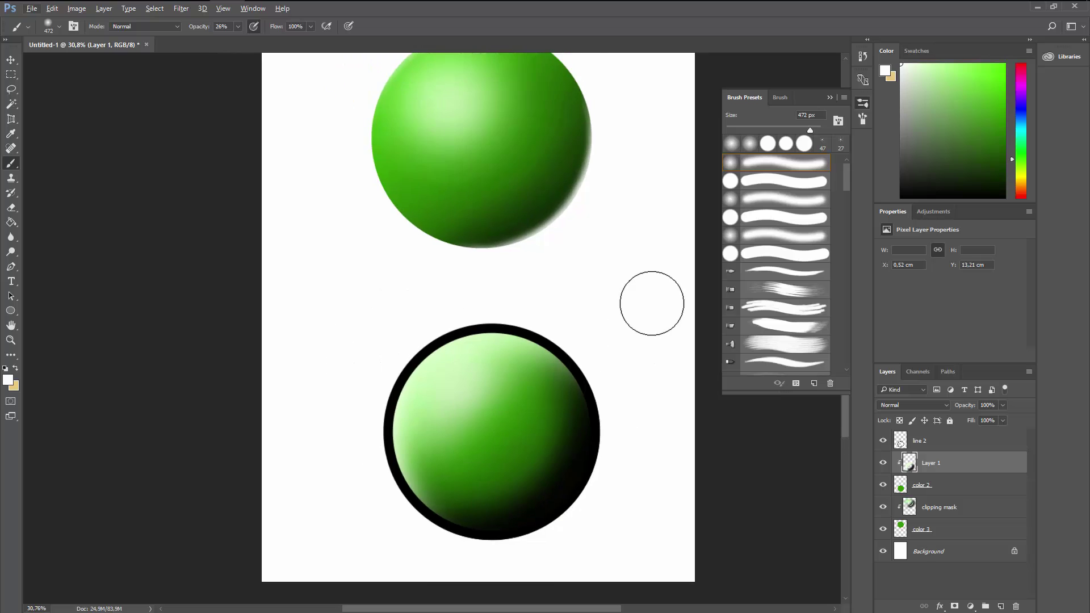
scroll(651, 303, up, 2)
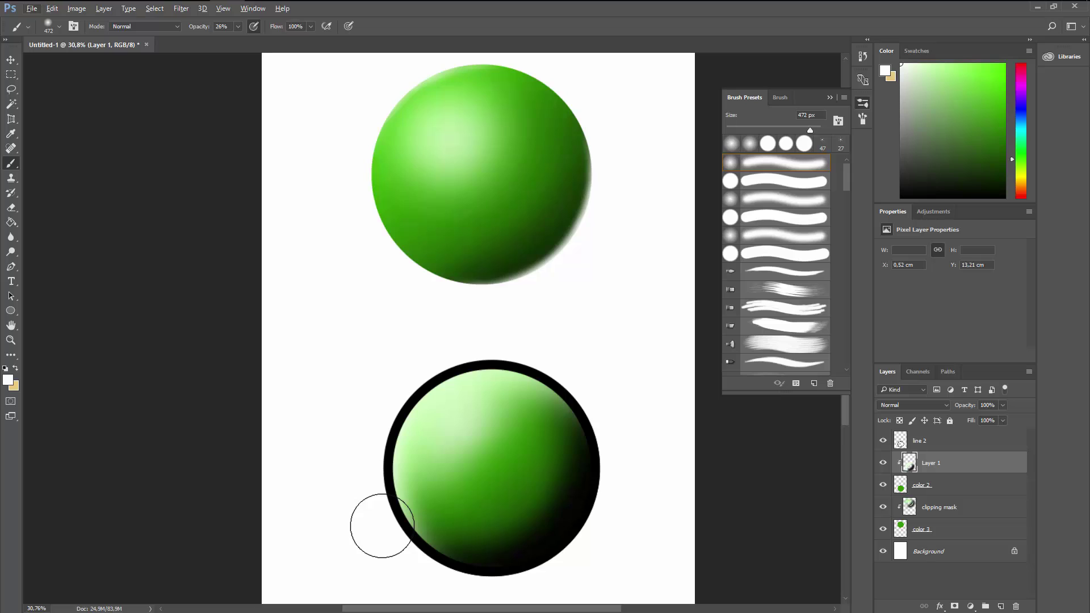
scroll(382, 526, down, 2)
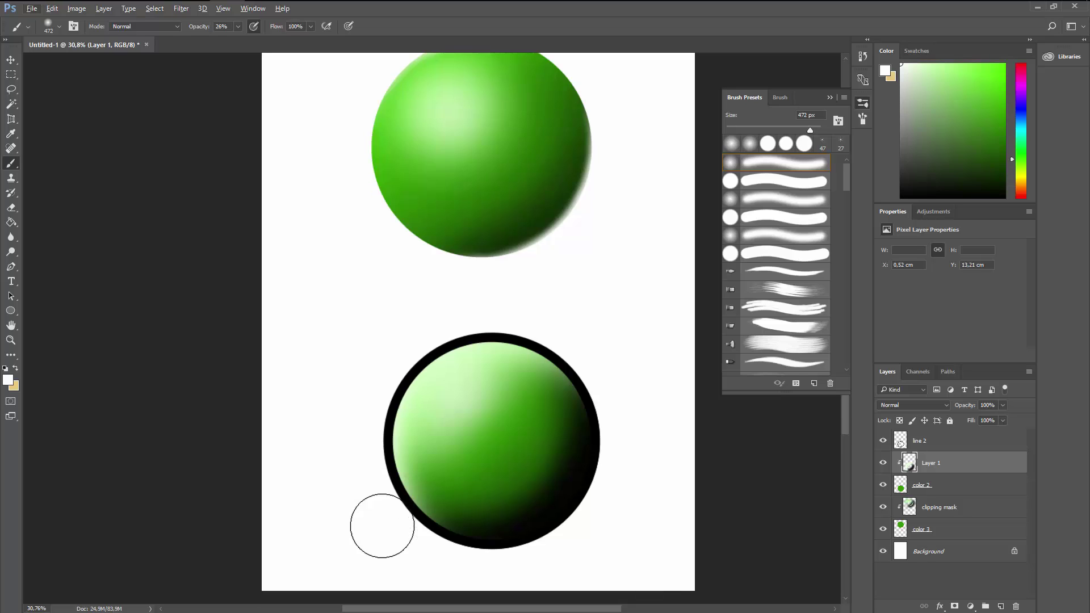
scroll(382, 526, up, 2)
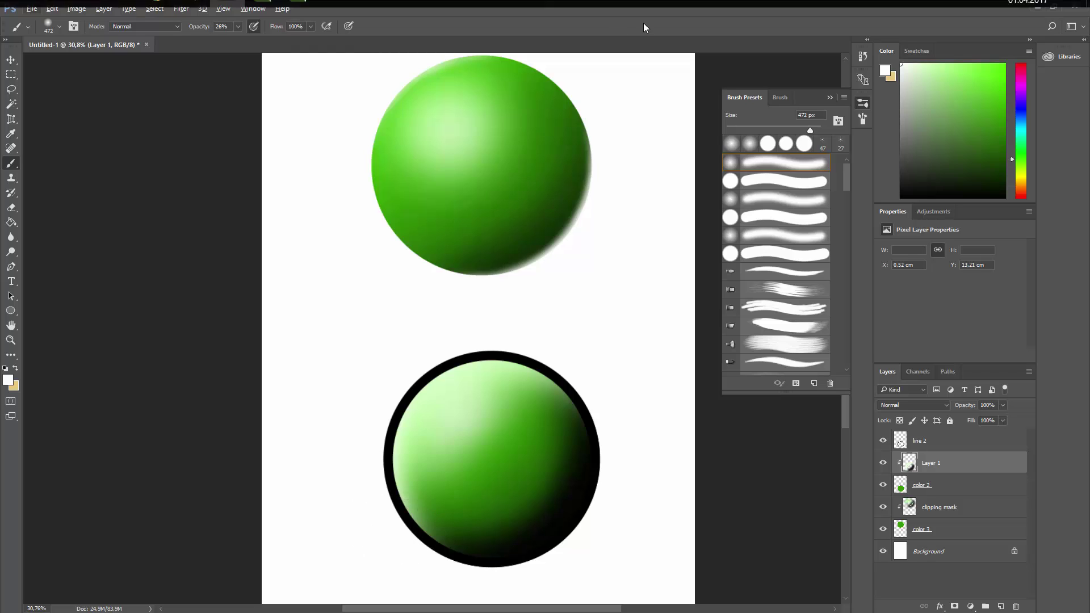
scroll(635, 318, down, 1)
scroll(638, 316, up, 2)
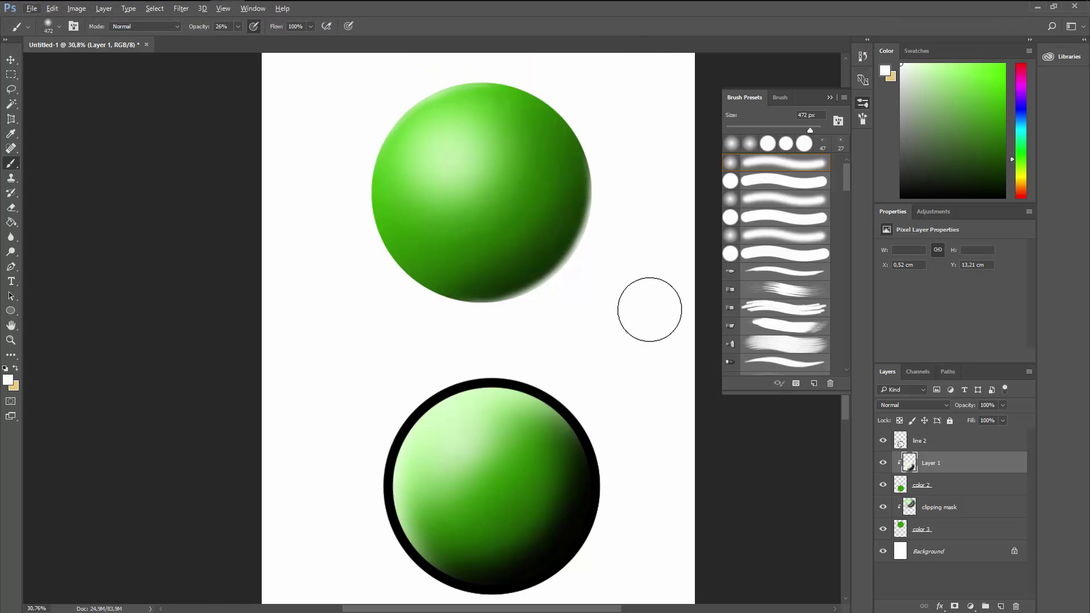
scroll(627, 311, down, 1)
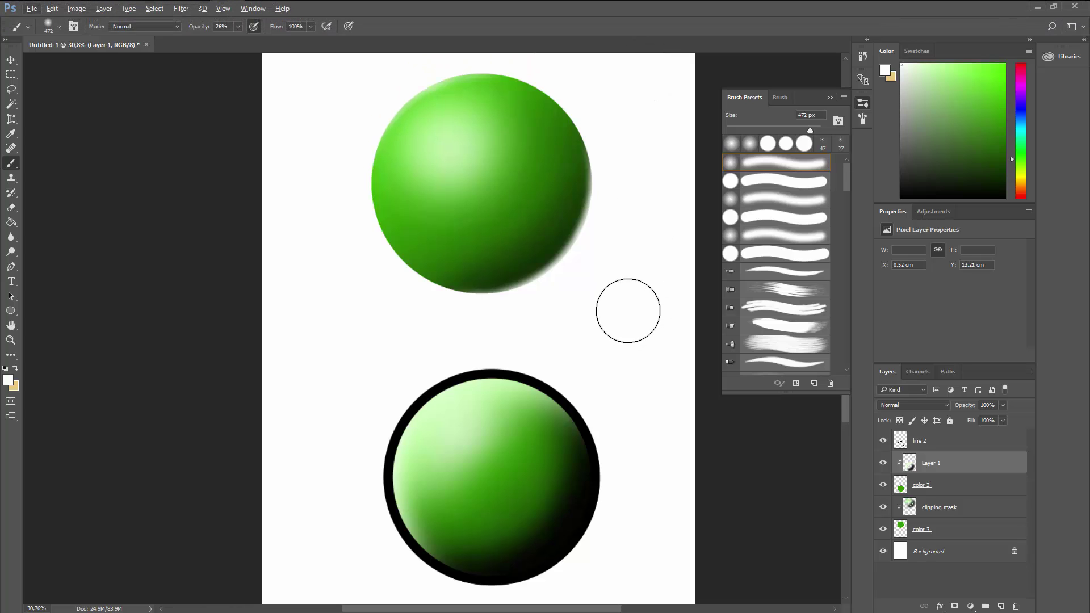